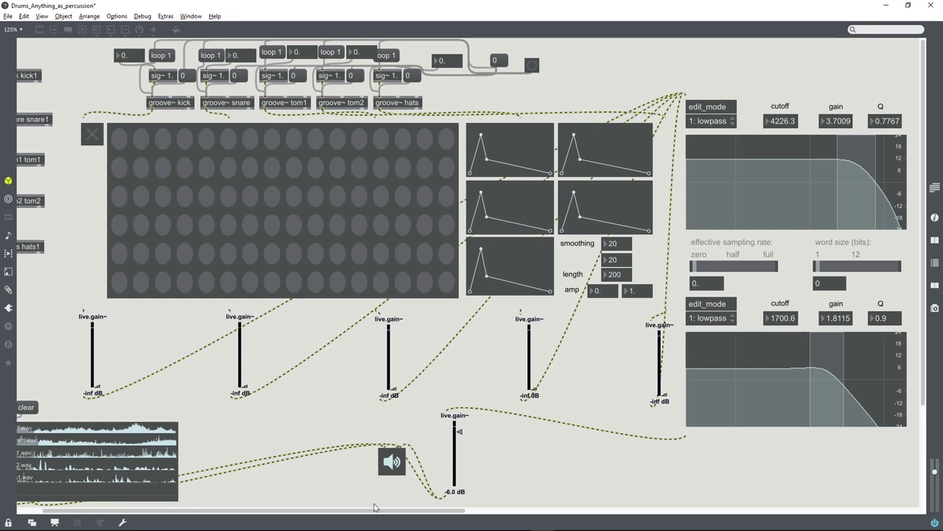
- Audition the kick, snare, tom1, tom2 and hats samples in the drum sample playlist
left_click_drag(380, 509, 373, 507)
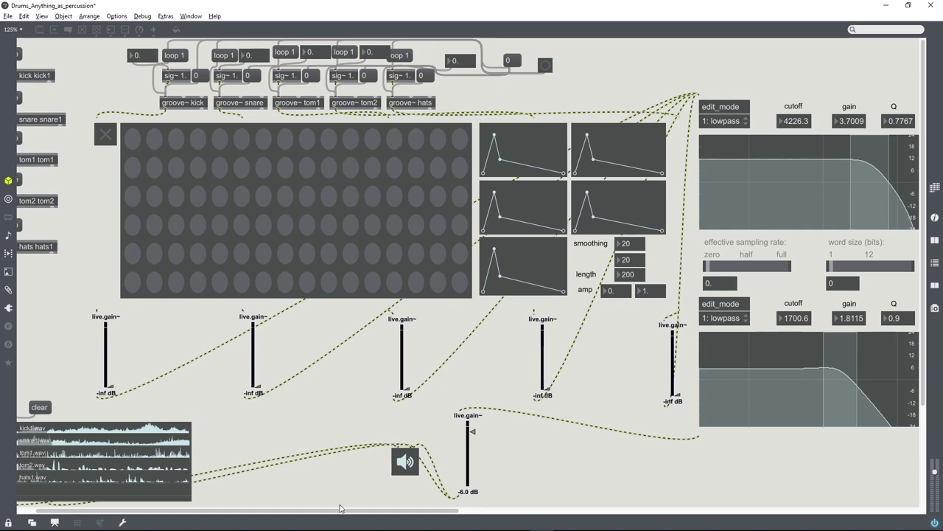
left_click_drag(341, 512, 339, 514)
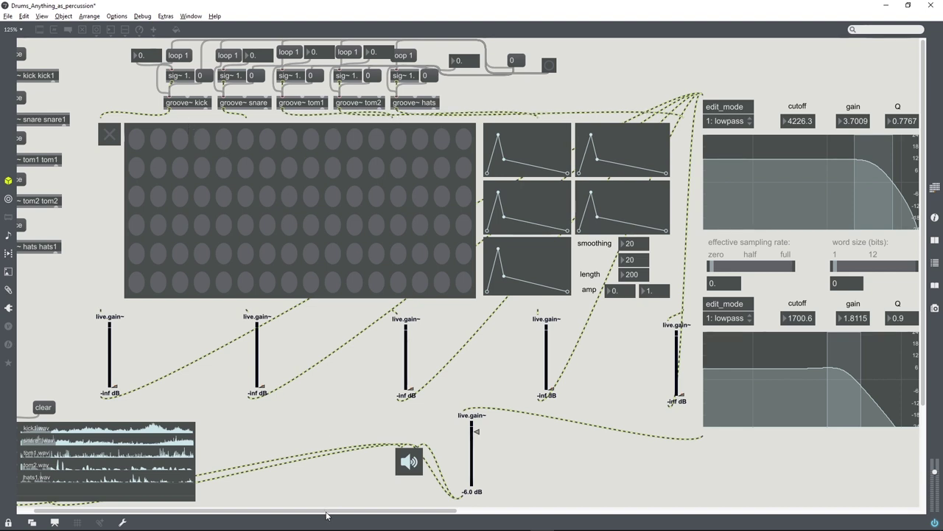
left_click_drag(327, 512, 306, 511)
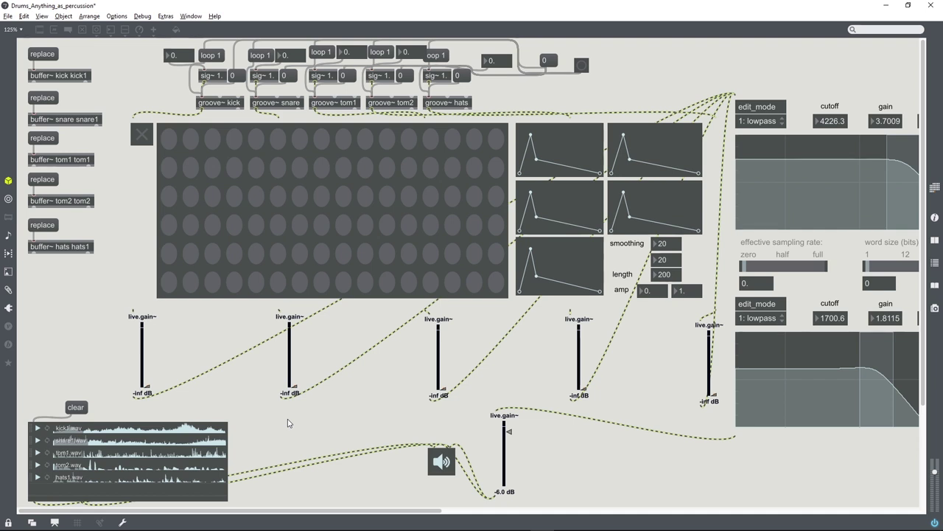
left_click(36, 428)
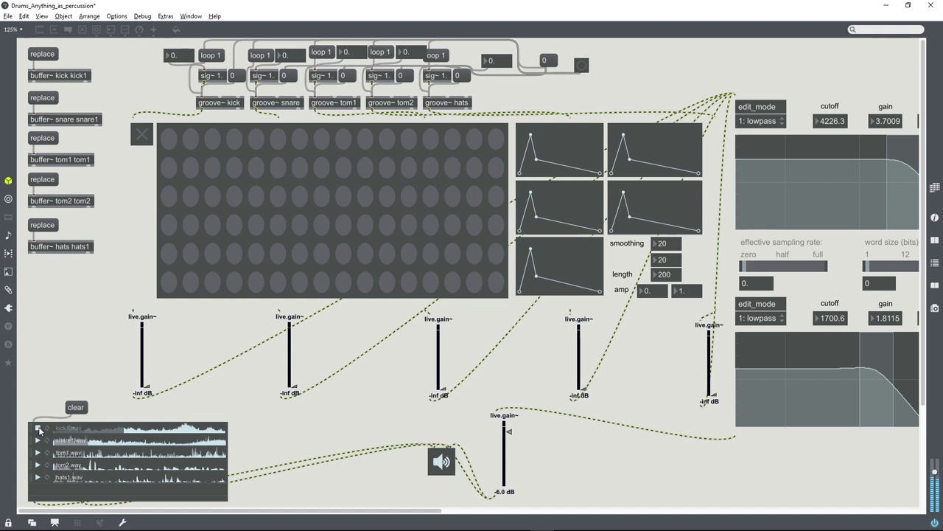
left_click(38, 429)
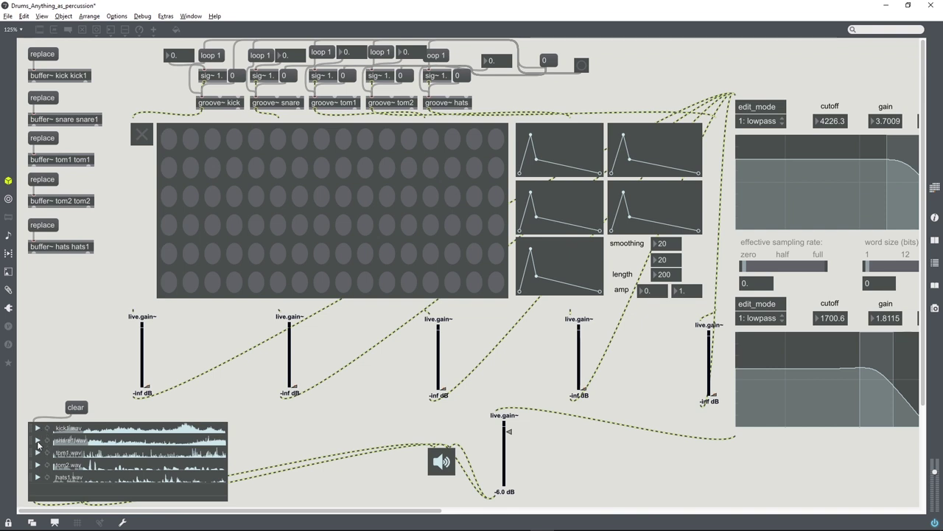
left_click(37, 440)
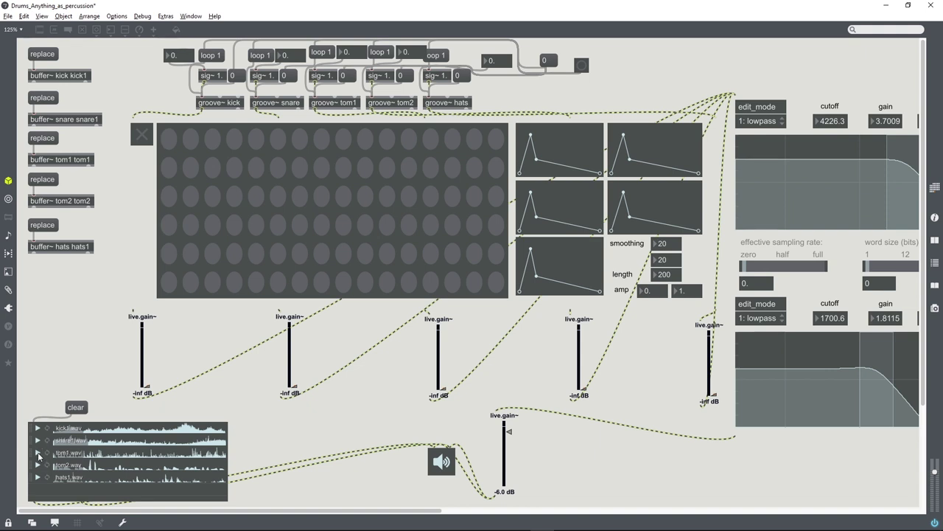
left_click(38, 454)
left_click(38, 465)
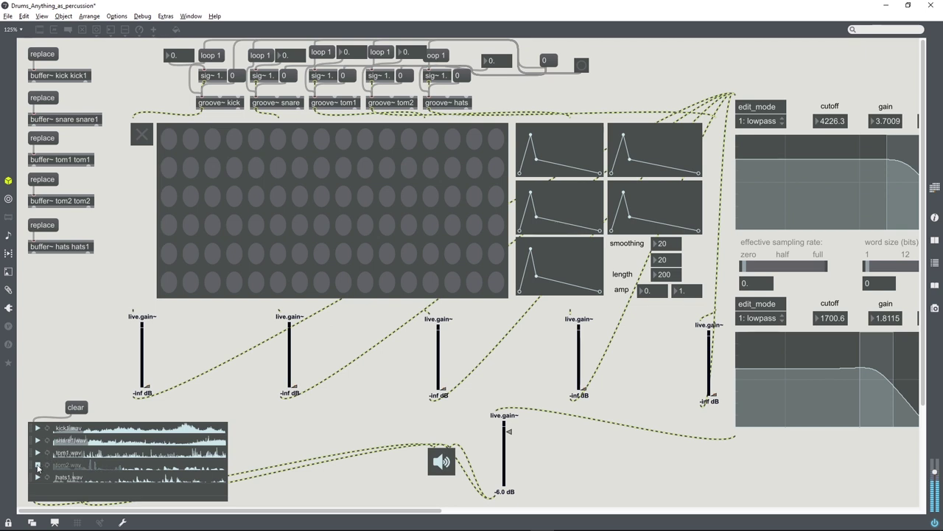
left_click(37, 466)
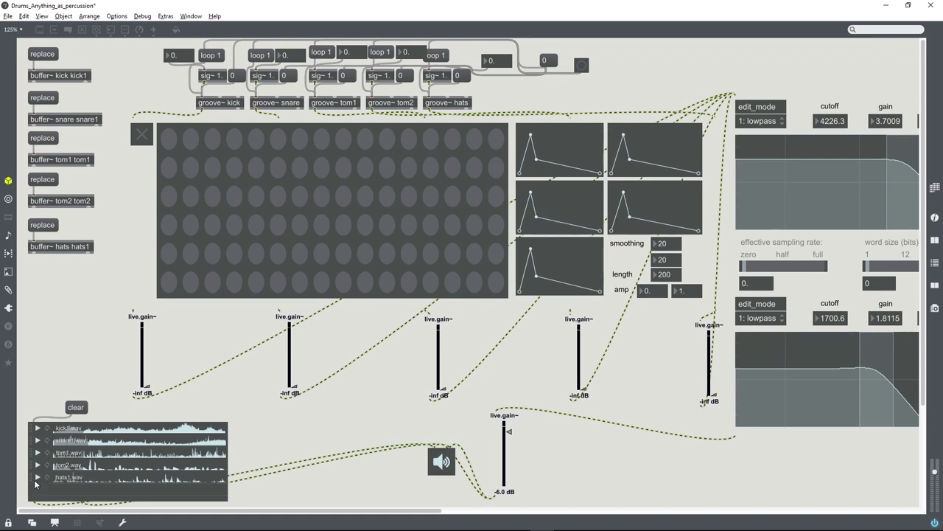
left_click(37, 479)
- Audition the synth1 and synth2 samples in the synth section's sample playlist
left_click_drag(225, 511, 234, 518)
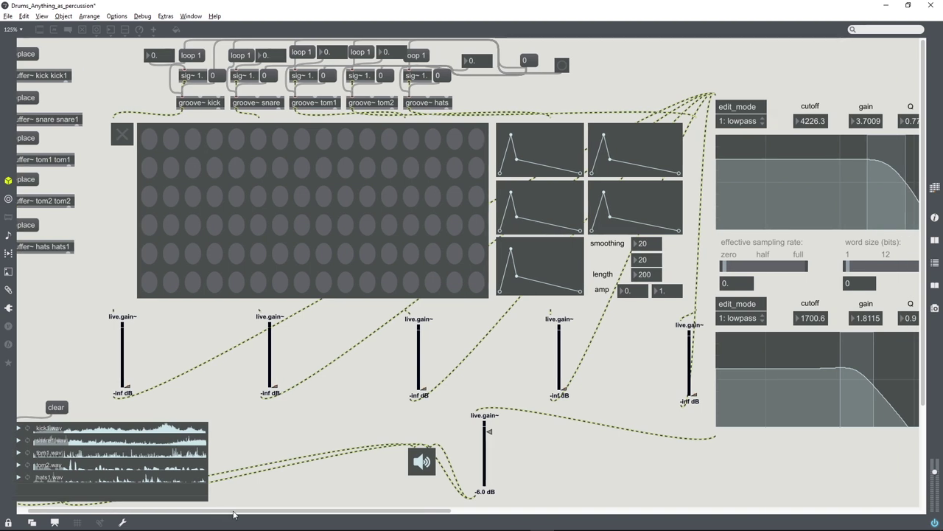
left_click_drag(236, 510, 710, 494)
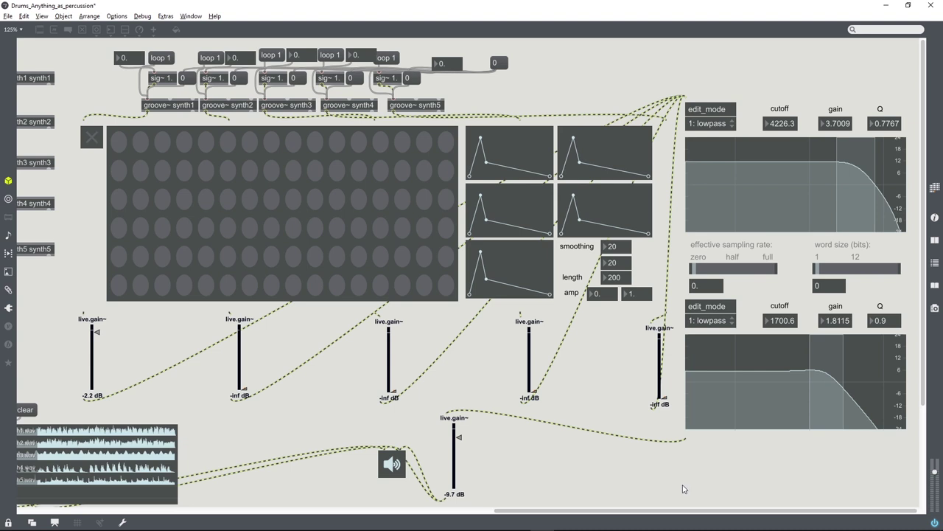
left_click_drag(678, 511, 650, 510)
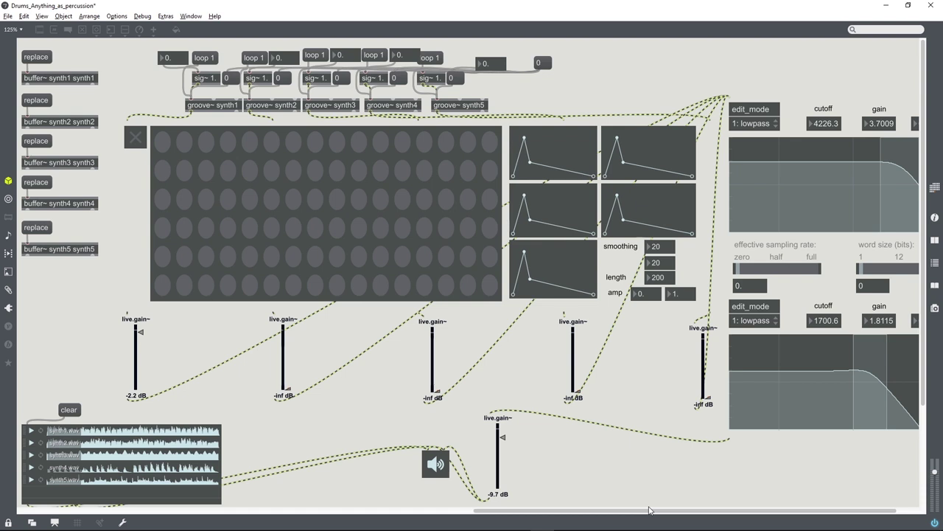
left_click(31, 433)
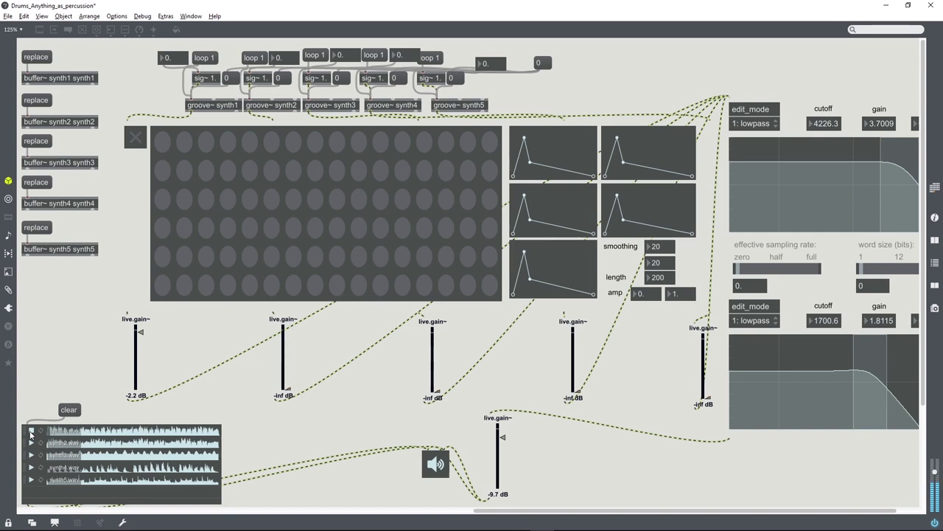
left_click(31, 433)
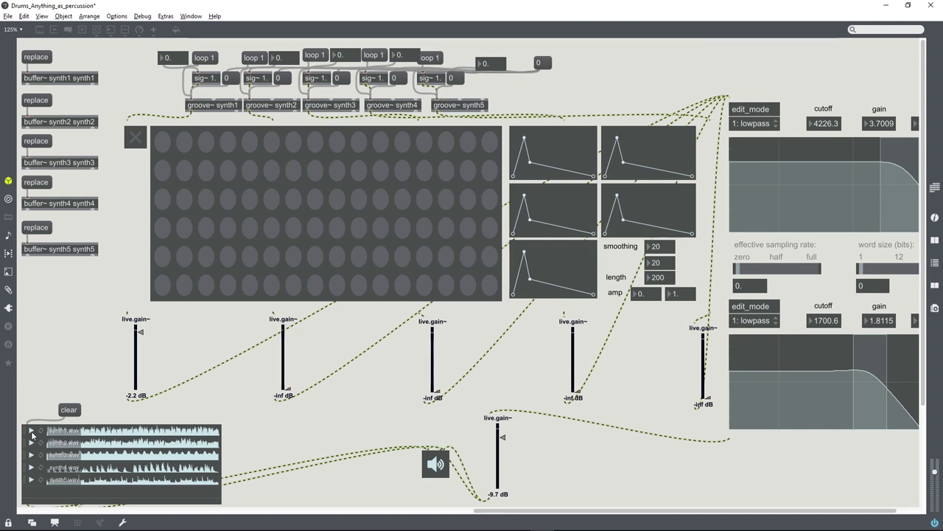
left_click(31, 443)
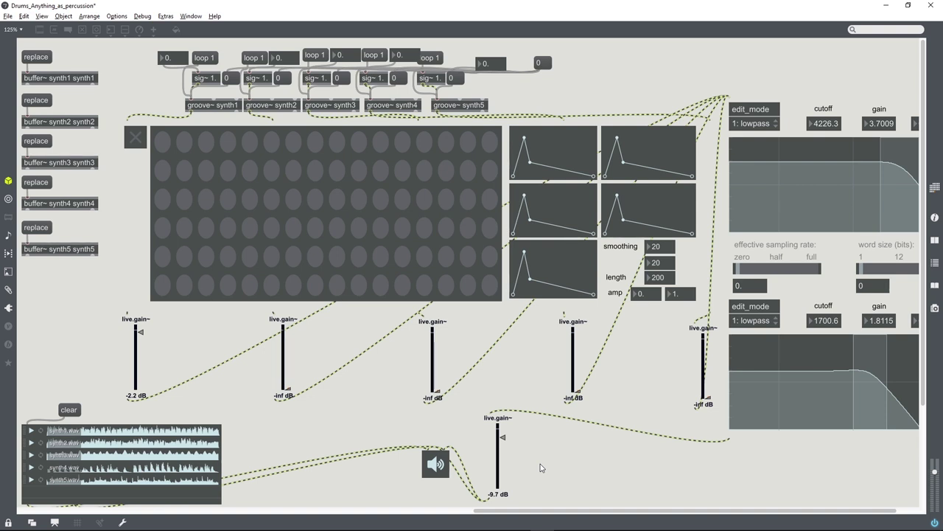
- In the drum sequencer, add kick hits on steps 9 and 13 and raise the kick gain to -3.5 dB
left_click_drag(588, 514, 183, 518)
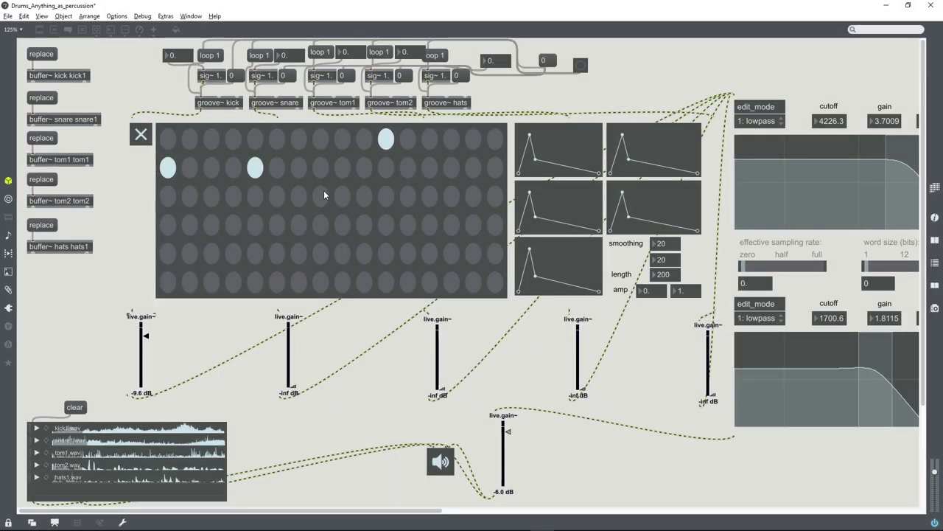
left_click(342, 167)
left_click(429, 168)
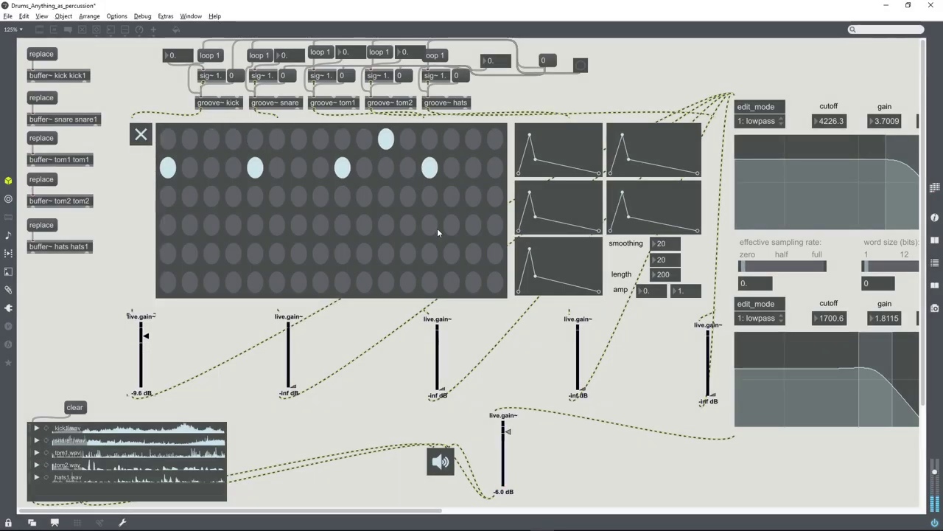
left_click_drag(146, 334, 146, 330)
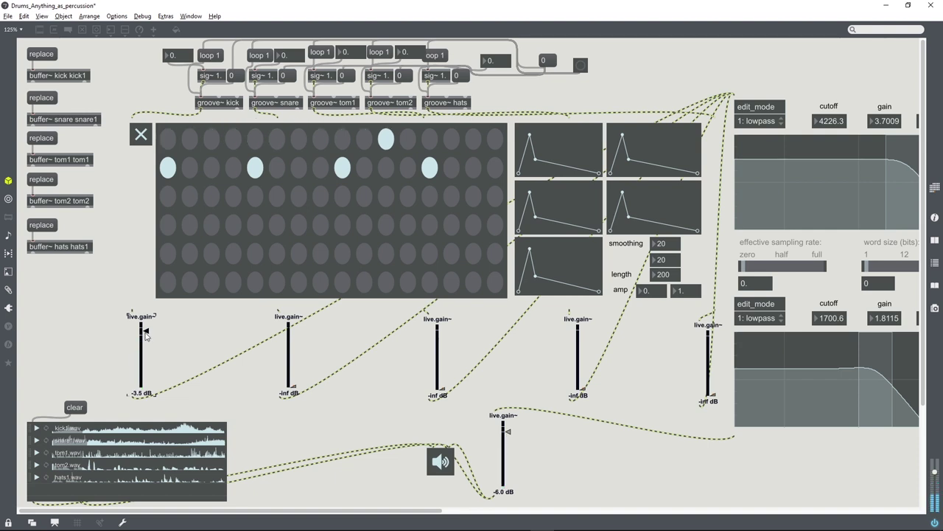
- Add snare hits on steps 3, 7, 11 and 15 of the drum sequencer and raise the snare gain to -14 dB
left_click(213, 197)
left_click_drag(292, 386, 292, 339)
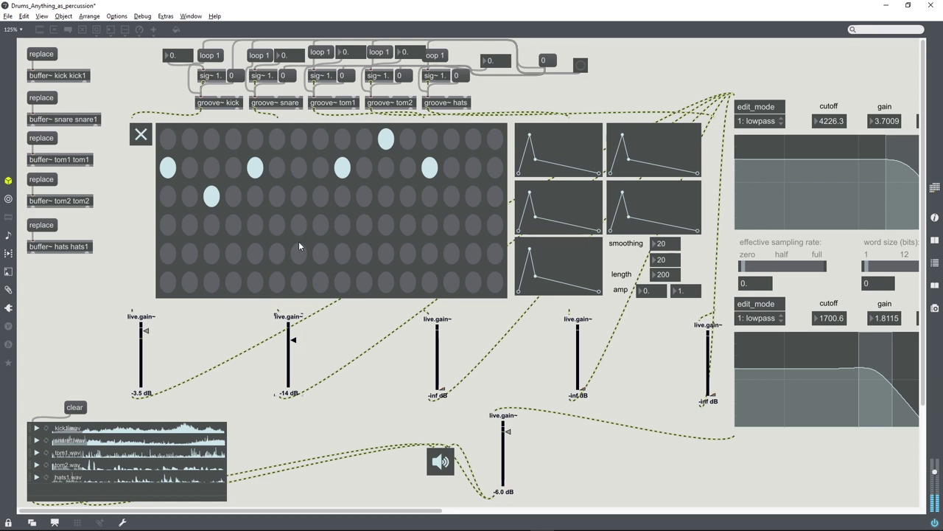
left_click(299, 196)
left_click(386, 196)
left_click(472, 197)
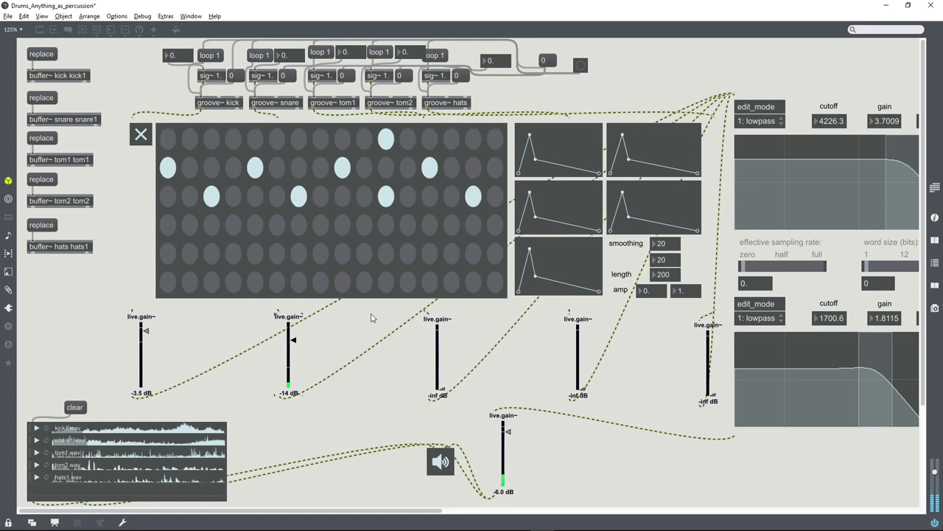
- Raise the snare gain to -7.6 dB and reshape the drum section's upper lowpass filter to cutoff 4147.0 and gain 6.2337
left_click_drag(293, 339, 292, 334)
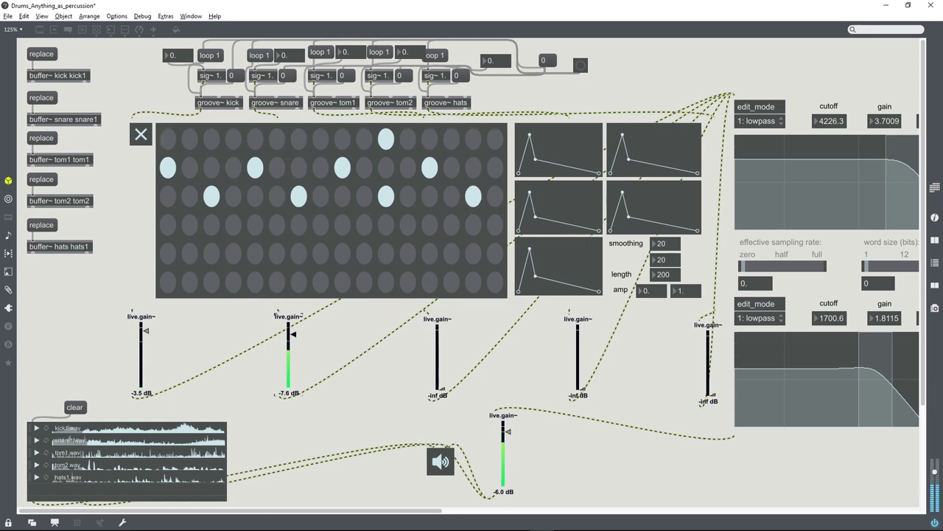
left_click_drag(908, 167, 907, 158)
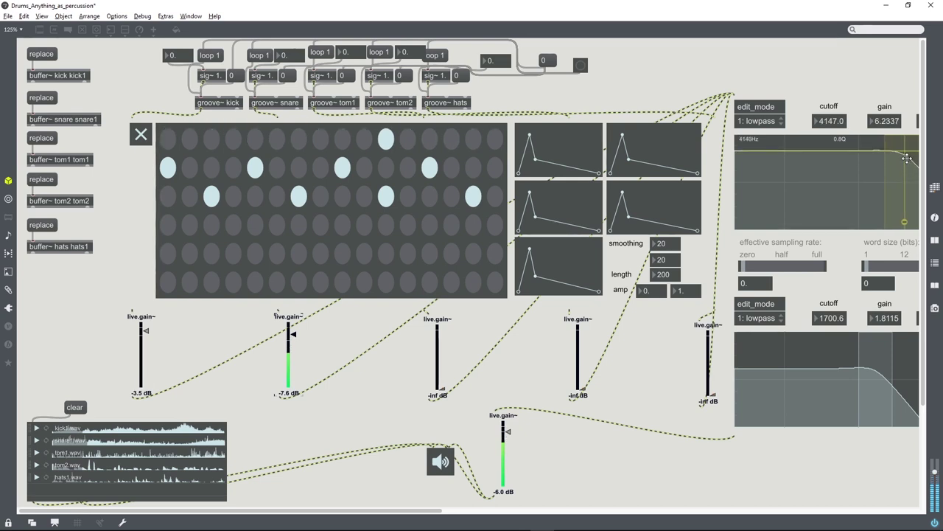
- Add hats hits on steps 2, 5, 9 and 13 in the last sequencer row and raise the hats gain to 1.6 dB
left_click(190, 282)
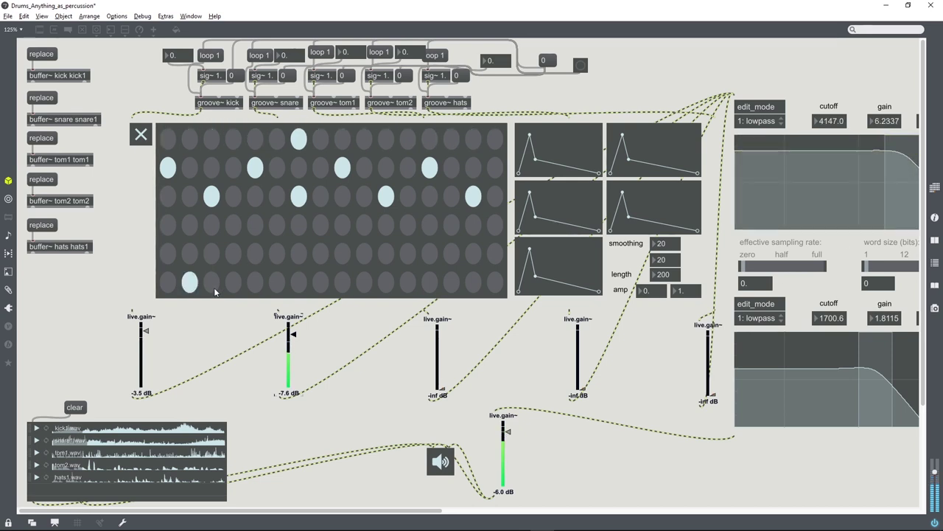
left_click(253, 283)
left_click(339, 283)
left_click(429, 282)
left_click(710, 341)
left_click_drag(712, 342, 713, 336)
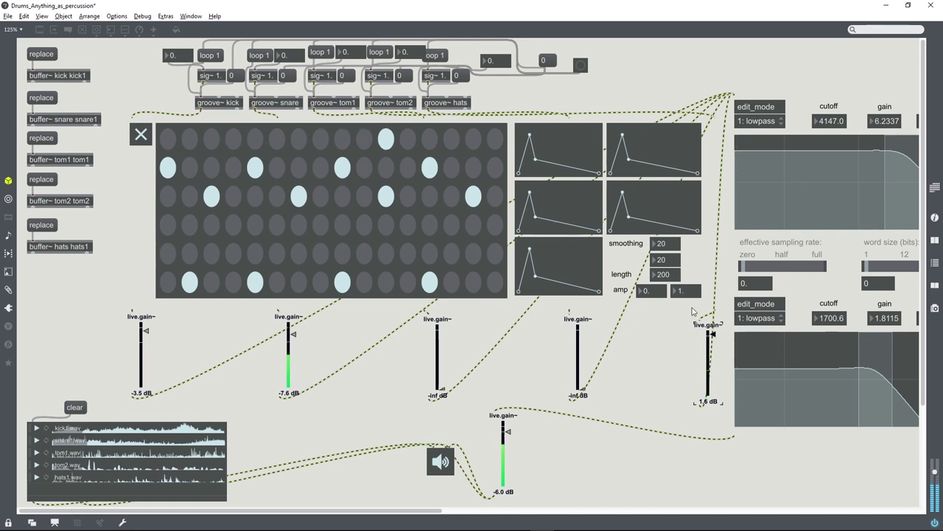
- Refine the drum sound with length 164, an extra decay breakpoint in the envelope above the smoothing value, and hats gain at 6.0 dB
left_click_drag(665, 274, 665, 302)
left_click_drag(672, 215, 639, 225)
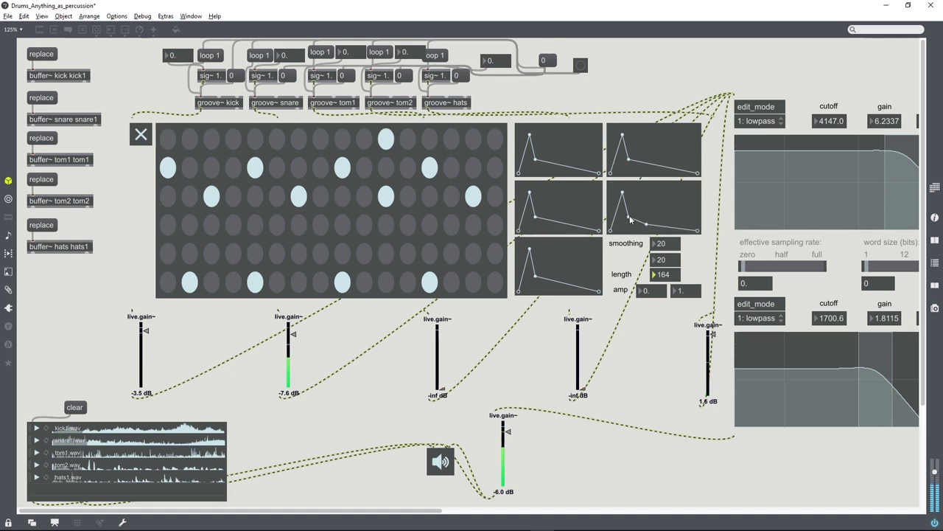
left_click_drag(712, 336, 713, 324)
- Add tom1 hits on steps 2, 5, 10 and 14 of the drum sequencer and raise the tom1 gain to -5.4 dB
left_click(190, 225)
left_click(255, 225)
left_click(363, 226)
left_click(452, 228)
left_click_drag(440, 374, 442, 334)
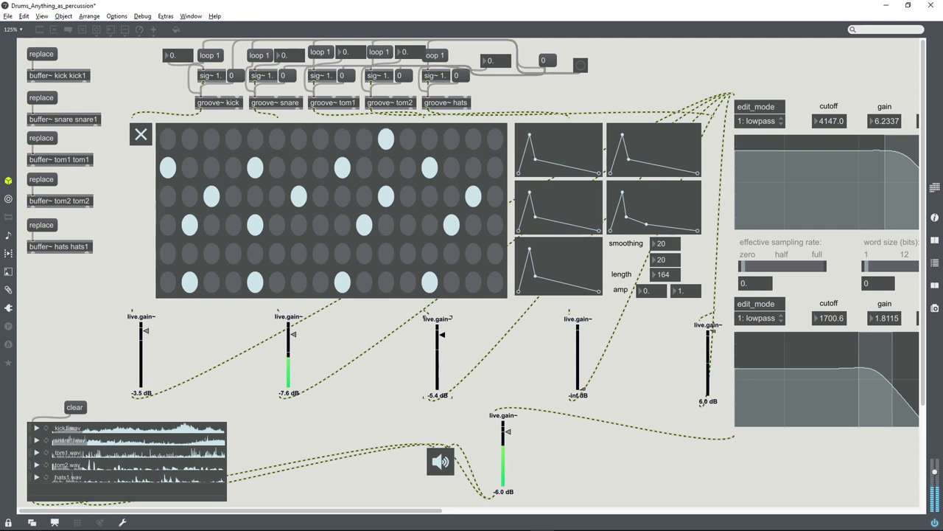
- Shorten the attack of the lowest drum envelope by moving its peak to X 4.924, Y 1.000, and add a decay breakpoint
left_click_drag(536, 277, 520, 250)
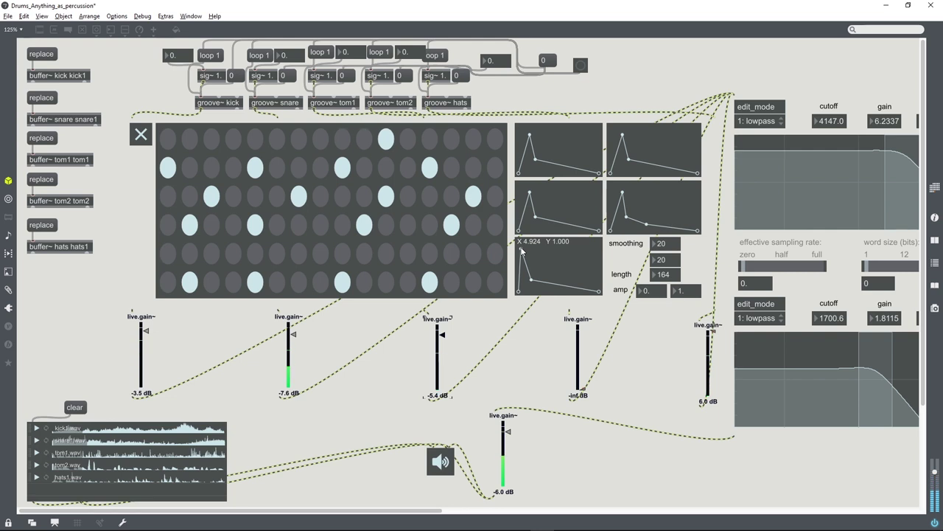
left_click(526, 279)
- Add tom2 hits on steps 2, 3, 5, 6, 7, 11, 13 and 15, and raise the tom2 gain to 0.3 dB
left_click_drag(582, 388, 582, 333)
left_click(193, 257)
left_click_drag(217, 257, 301, 257)
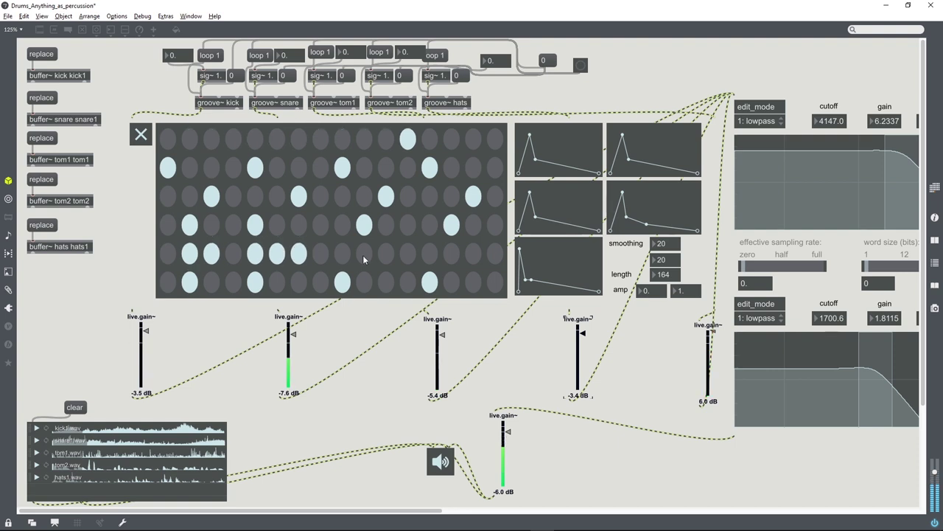
left_click(389, 257)
left_click(434, 258)
left_click(477, 258)
left_click_drag(583, 333, 582, 329)
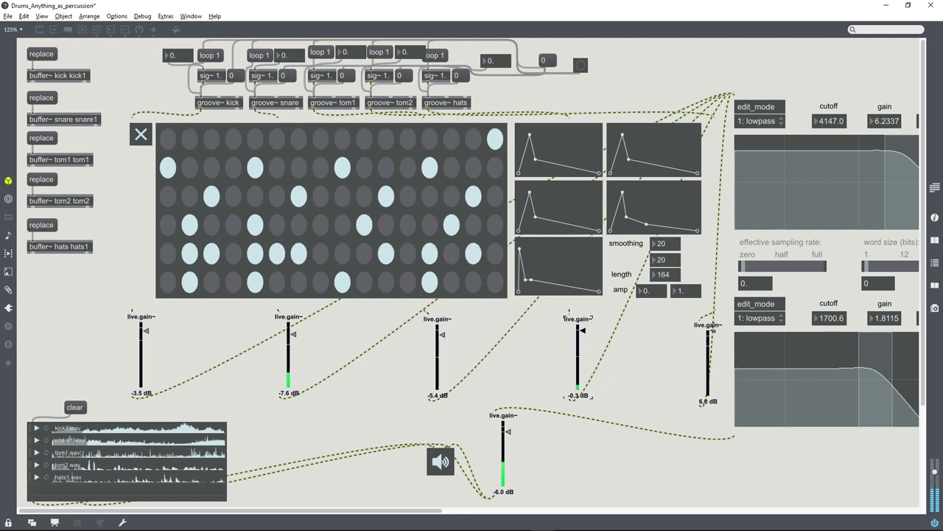
- Rework the tom2 row by removing the hits on steps 2 and 6 and adding hits on steps 1 and 9
left_click(189, 254)
left_click(276, 254)
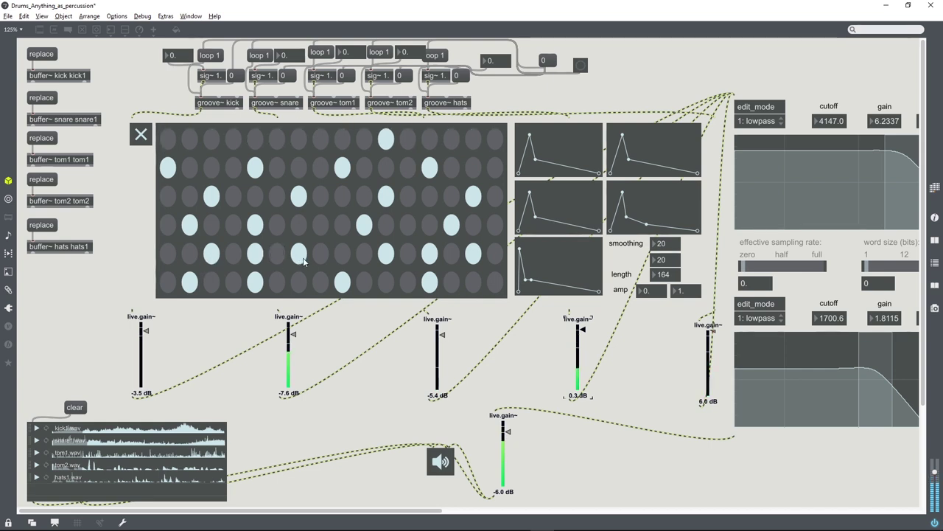
left_click(342, 254)
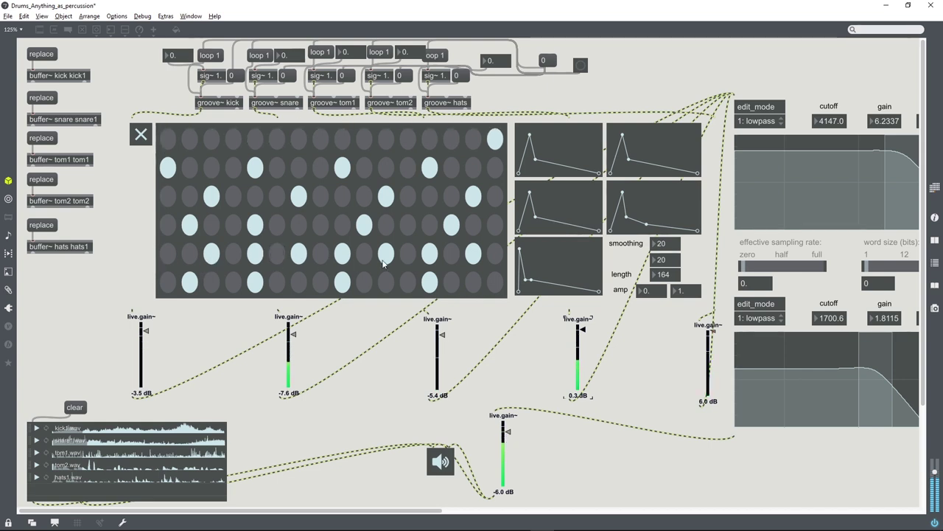
left_click(168, 254)
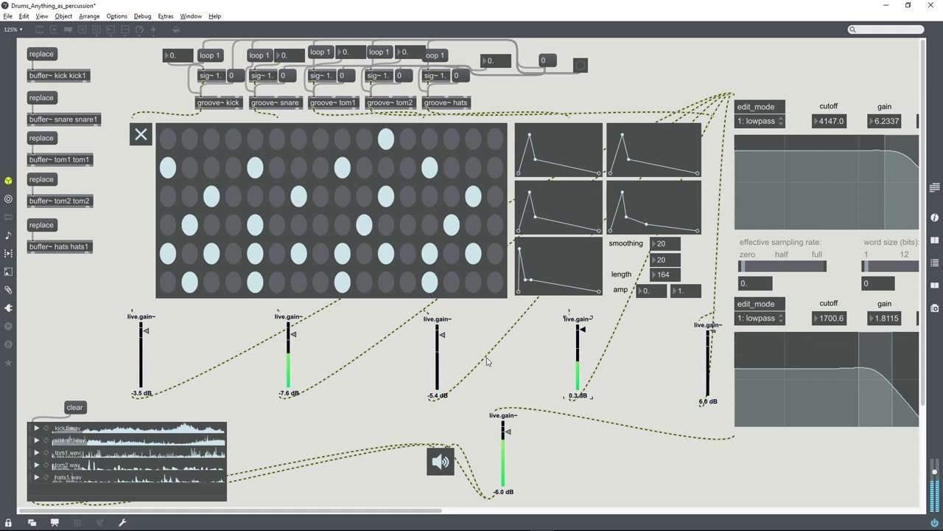
- Set the drum section's lower lowpass filter to cutoff 2892.4 and gain 3.5967, and the upper one to cutoff 5206.4 and gain 4.2999
left_click_drag(389, 511, 467, 510)
left_click_drag(697, 377, 716, 361)
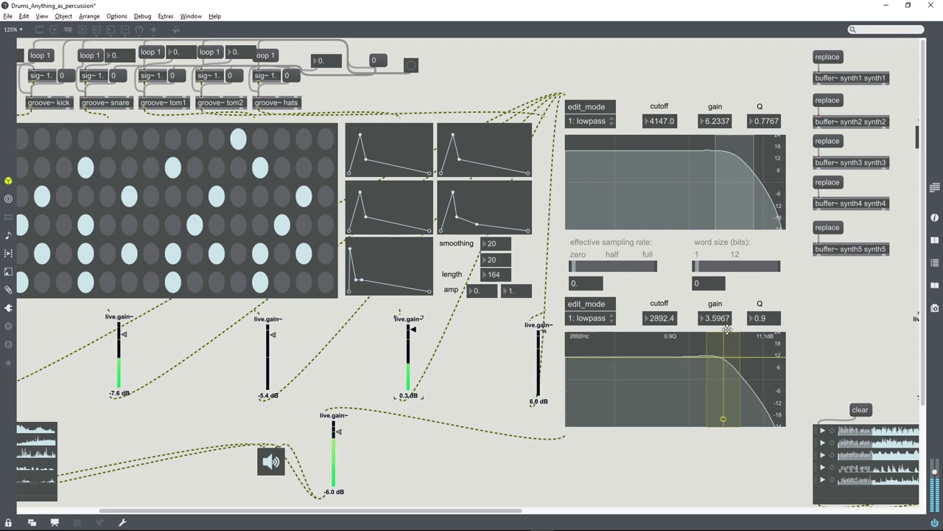
left_click_drag(706, 179, 720, 190)
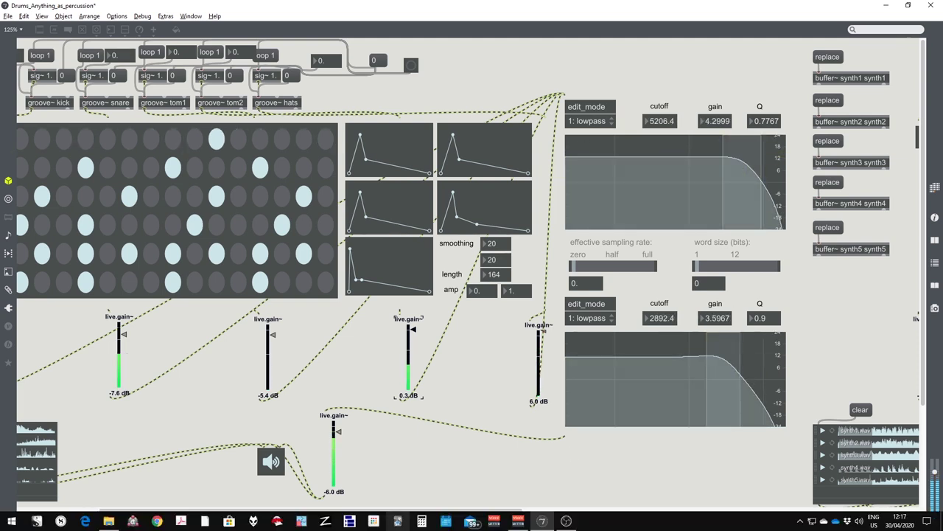
- In the synth section, add a synth1 hit on step 1 and start the synth step sequencer
left_click_drag(436, 508, 746, 482)
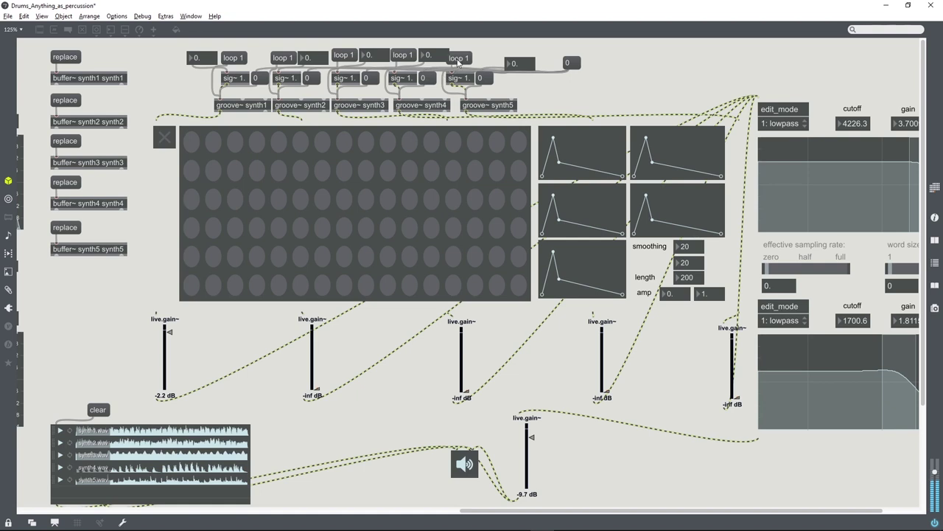
left_click(191, 170)
left_click(164, 137)
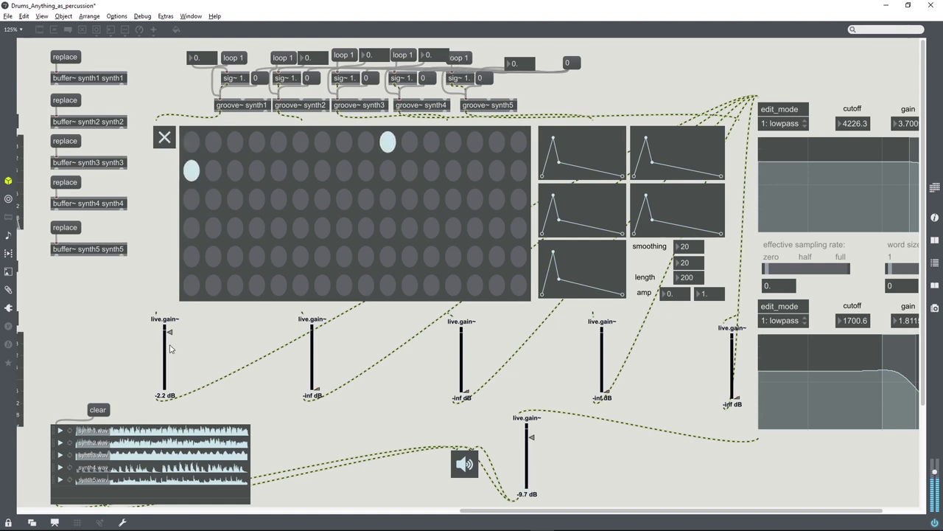
- Set the synth1 gain to -2.8 dB and synth2 gain to -6.6 dB, and add synth2 to synth5 hits diagonally on steps 2 to 5
left_click_drag(169, 332, 169, 333)
left_click_drag(316, 388, 316, 335)
left_click(213, 199)
left_click(235, 227)
left_click(257, 256)
left_click(279, 285)
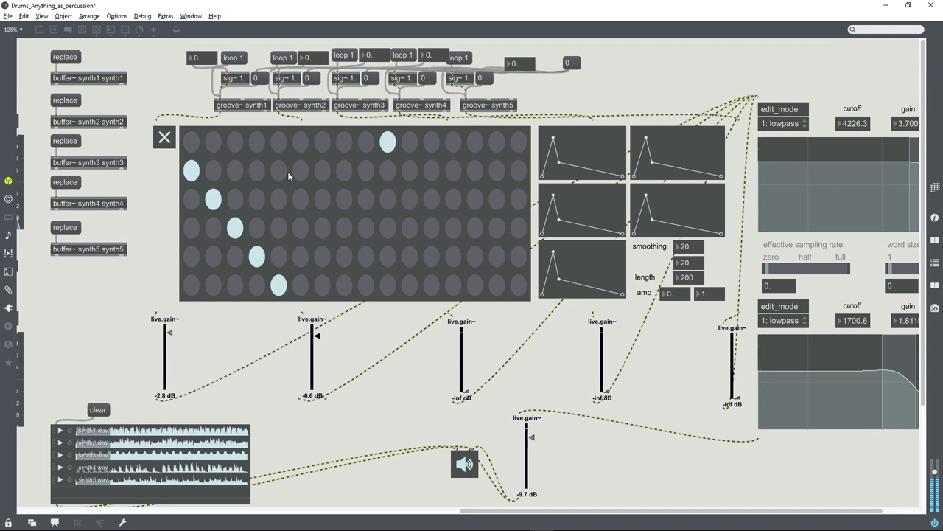
- Fill steps 5 to 16 of the synth grid with descending diagonal runs of hits, and raise the synth3 gain to 1.5 dB
left_click_drag(288, 176, 346, 257)
left_click_drag(344, 172, 410, 285)
mouse_move(431, 171)
left_mouse_down()
mouse_move(445, 216)
mouse_move(497, 230)
mouse_move(518, 286)
left_mouse_up()
left_click(466, 361)
left_click_drag(466, 361, 466, 338)
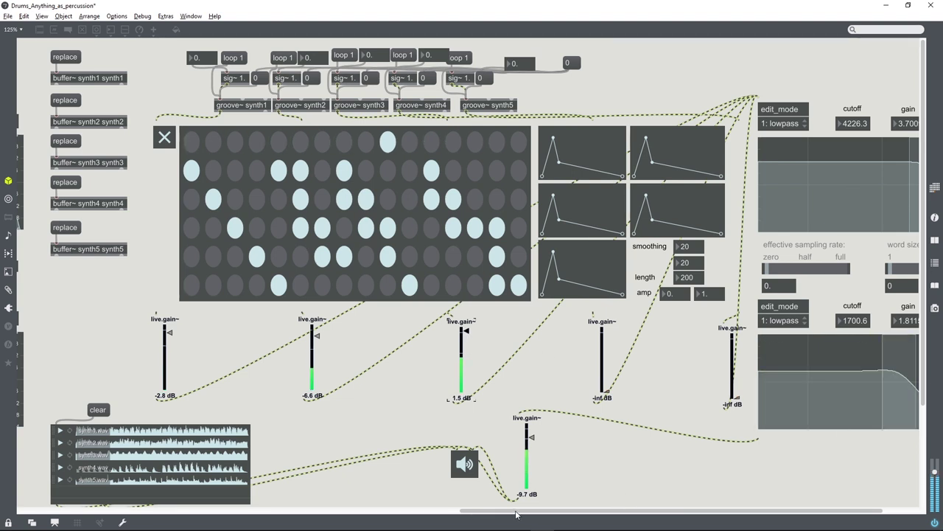
- Set the synth section's upper lowpass filter to cutoff 4226.3 and gain 5.8456, and the lower one to cutoff 2892.4 and gain 3.7275
left_click_drag(516, 514, 551, 513)
left_click_drag(863, 181, 862, 173)
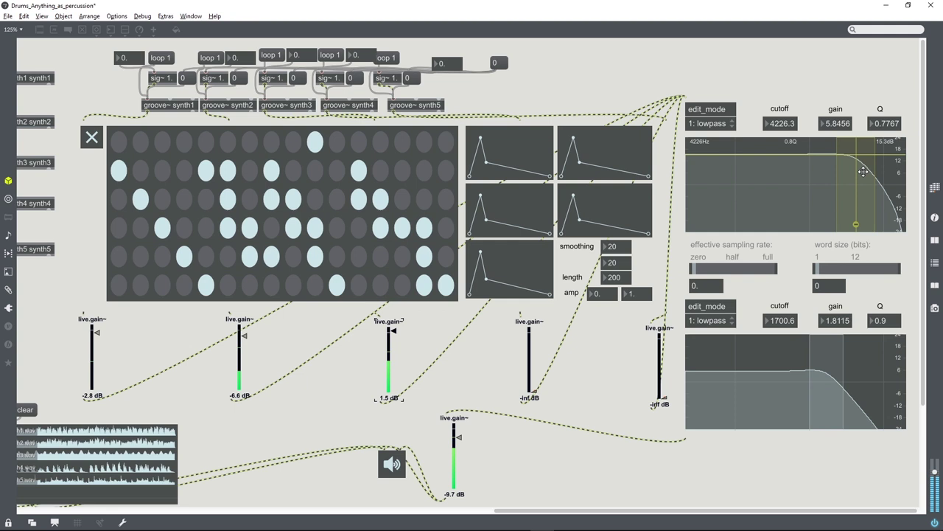
left_click_drag(828, 382, 846, 367)
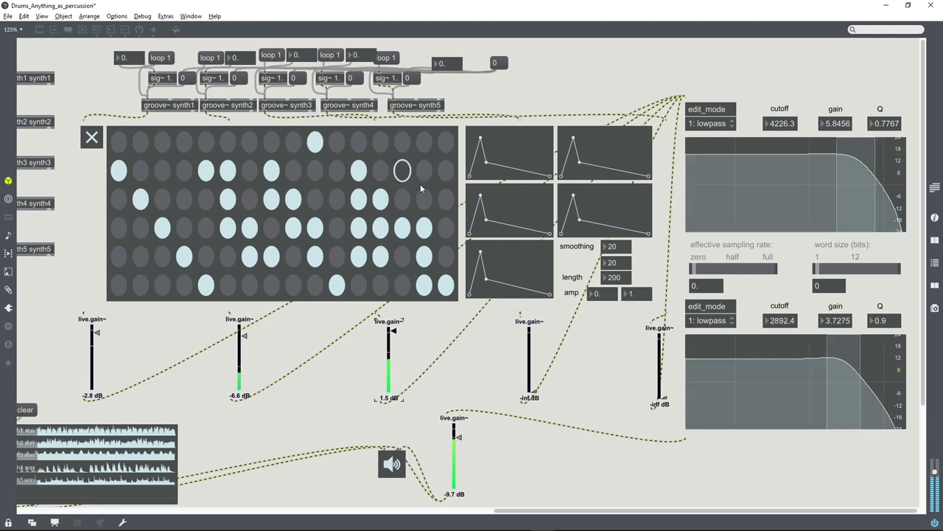
- Add extra synth hits on steps 12, 14 and 15, and raise the synth4 gain to -5.5 dB and the synth5 gain to -4.3 dB
left_click_drag(534, 362, 533, 337)
left_click_drag(664, 352, 664, 343)
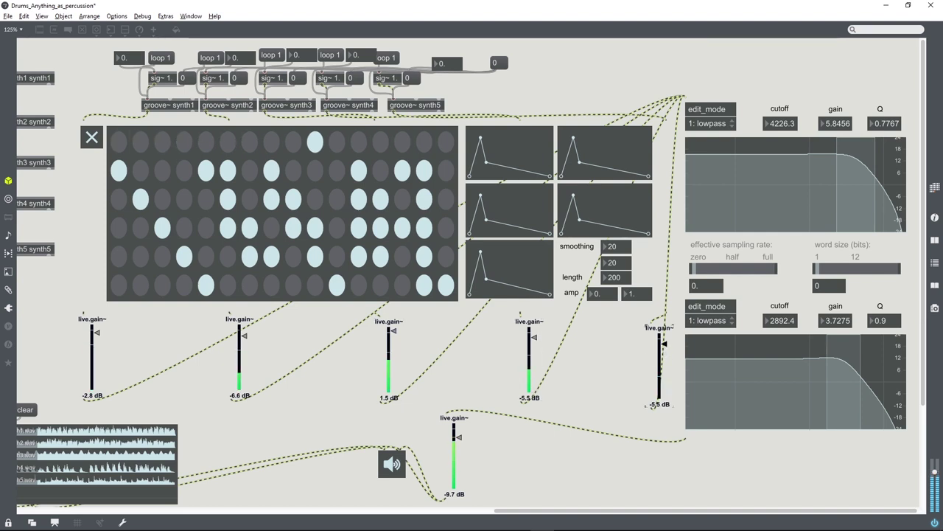
- Set the synth upper lowpass to cutoff 7323.8, gain 10.803 and the lower to cutoff 3844.1, gain 5.5210, and add a synth5 hit on step 2
left_click_drag(863, 180, 873, 159)
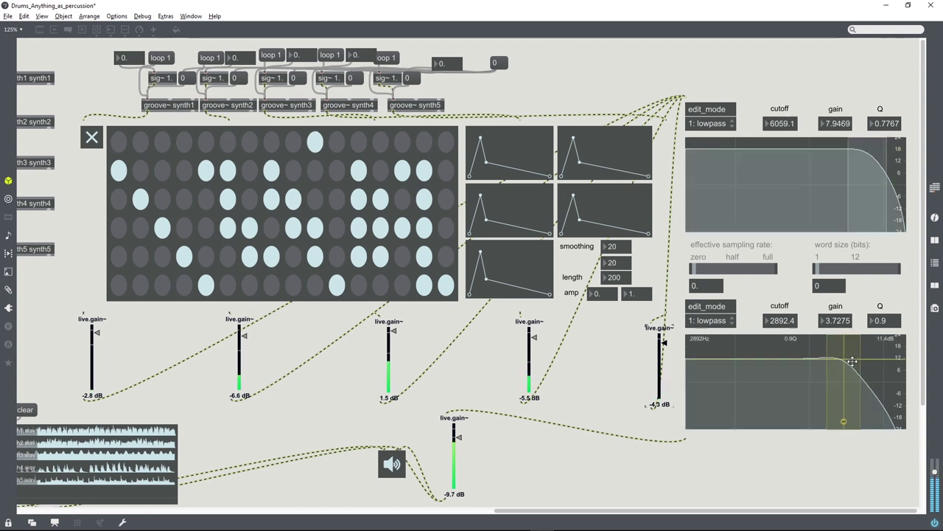
left_click_drag(841, 363, 851, 357)
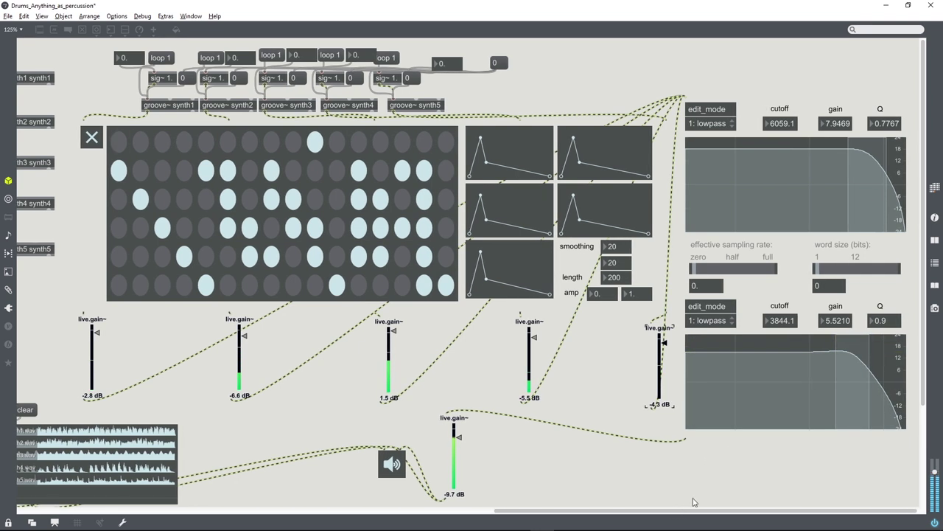
left_click_drag(850, 168, 856, 162)
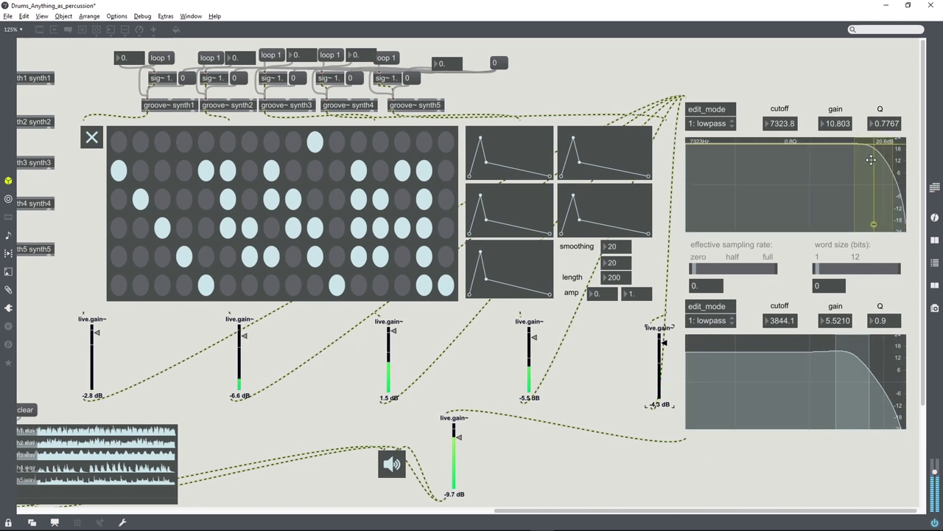
left_click_drag(630, 511, 546, 514)
left_click(193, 281)
- In the drum section, move the first envelope's peak earlier and set the envelope length to 240
left_click_drag(363, 522, 147, 526)
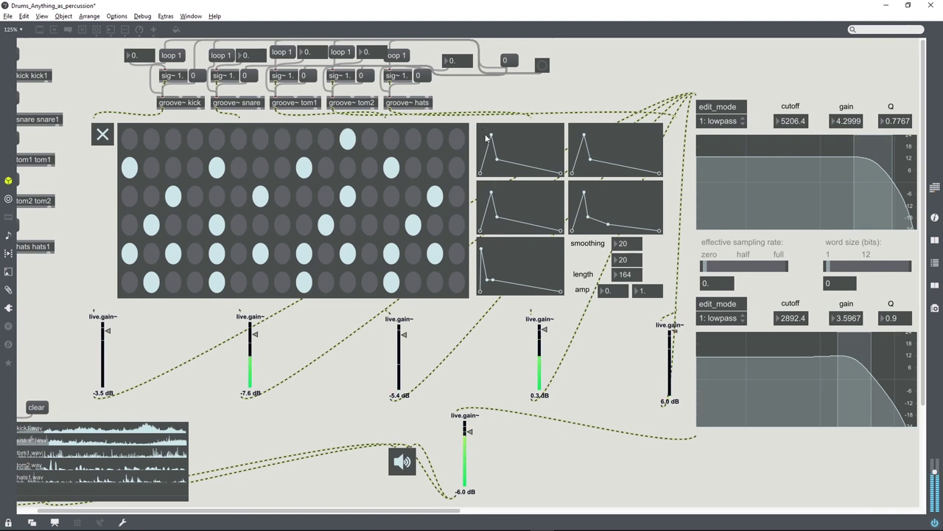
left_click_drag(491, 137, 485, 138)
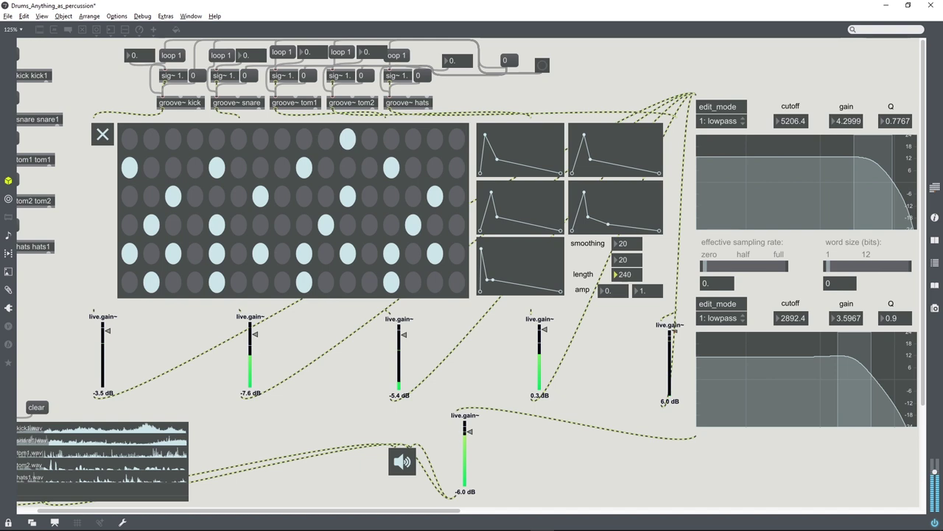
- Set the drum upper lowpass to cutoff 3771.9, gain 8.2358 and the lower to cutoff 3631.5, gain 6.3687, and raise the tom2 gain to 4.3 dB
left_click_drag(876, 172, 866, 160)
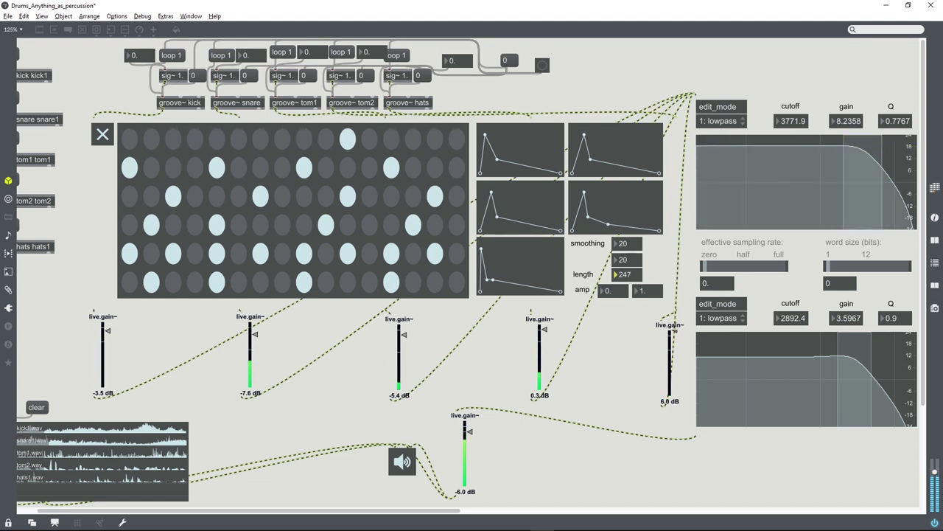
left_click_drag(808, 355, 860, 352)
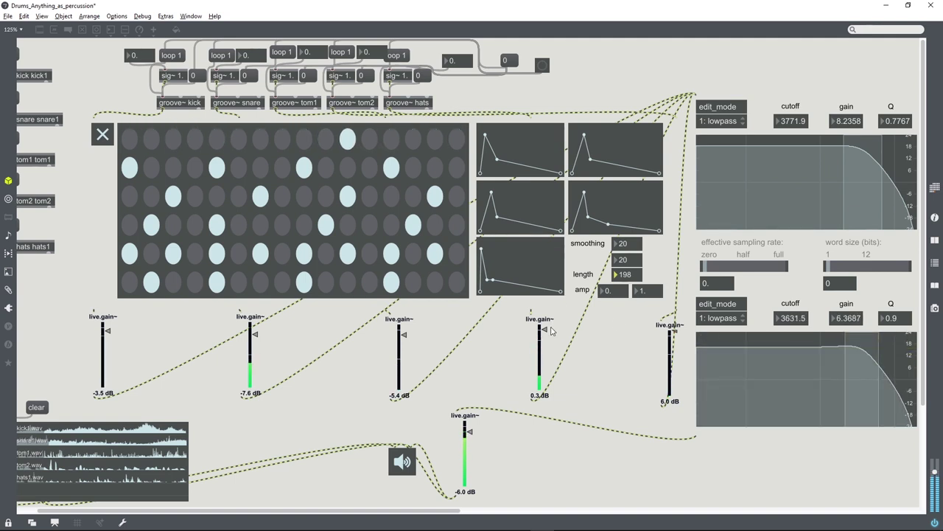
left_click_drag(545, 330, 547, 322)
- In the synth section, move the first envelope's peak earlier and set the lower lowpass filter to cutoff 7464.0 and gain 7.9469
left_click_drag(429, 510, 784, 445)
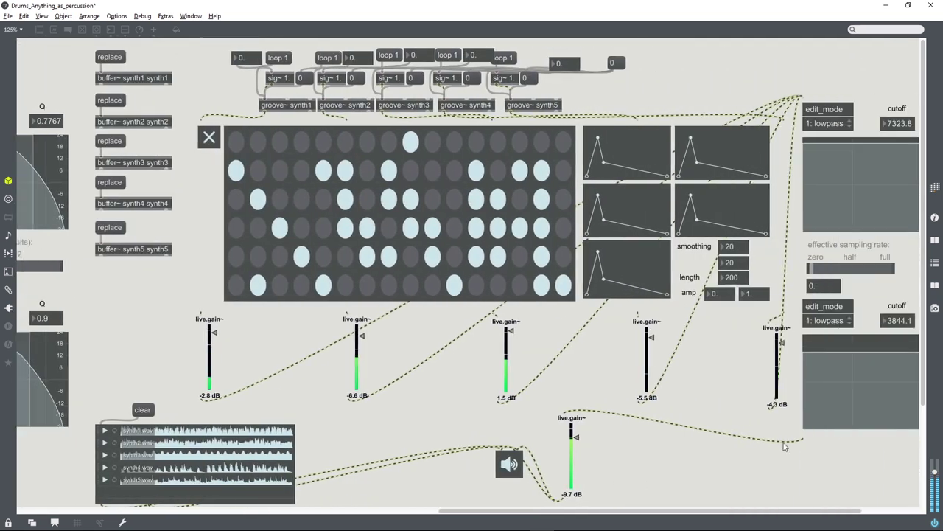
scroll(743, 505, "right", 4)
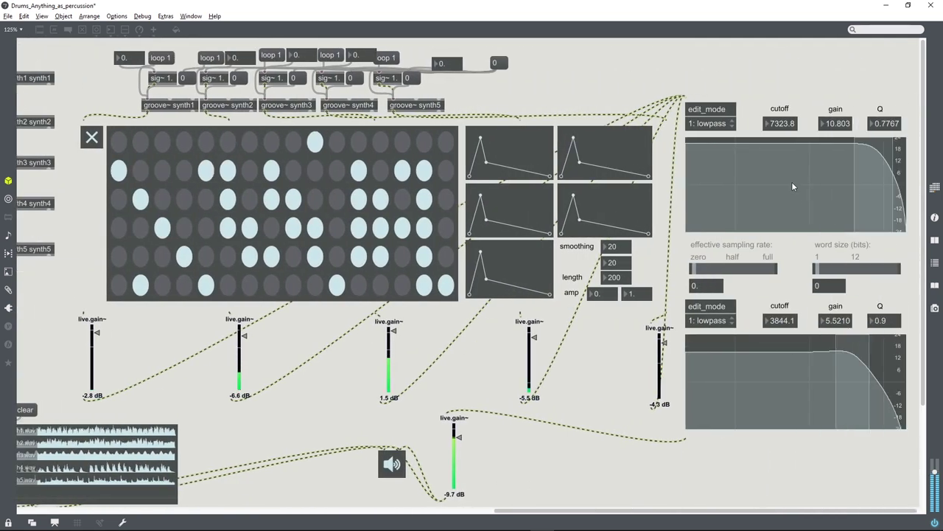
left_click_drag(840, 361, 876, 353)
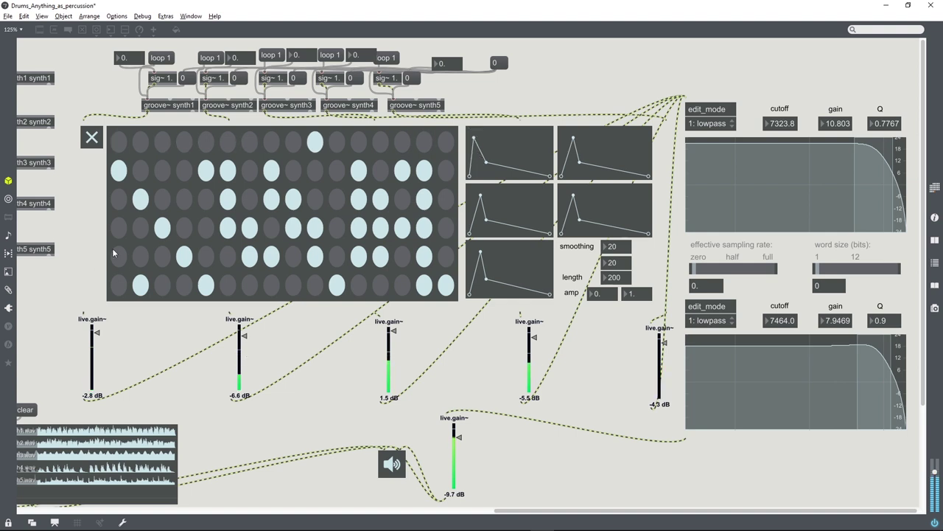
- Rework the synth pattern to synth1 on steps 1, 5, 8, 12, 15, synth2 on 3, 9, 13, 15, and synth3 on 3, 7, 9, 10, 13, 14
left_click_drag(140, 200, 209, 275)
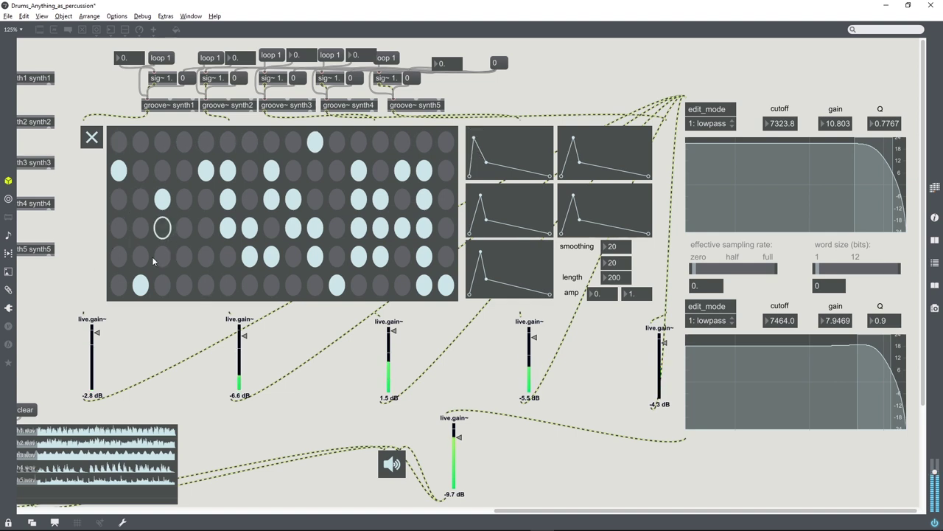
mouse_move(230, 186)
left_mouse_down()
mouse_move(269, 211)
mouse_move(235, 264)
mouse_move(314, 204)
mouse_move(368, 203)
left_mouse_up()
left_click(401, 170)
left_click(424, 227)
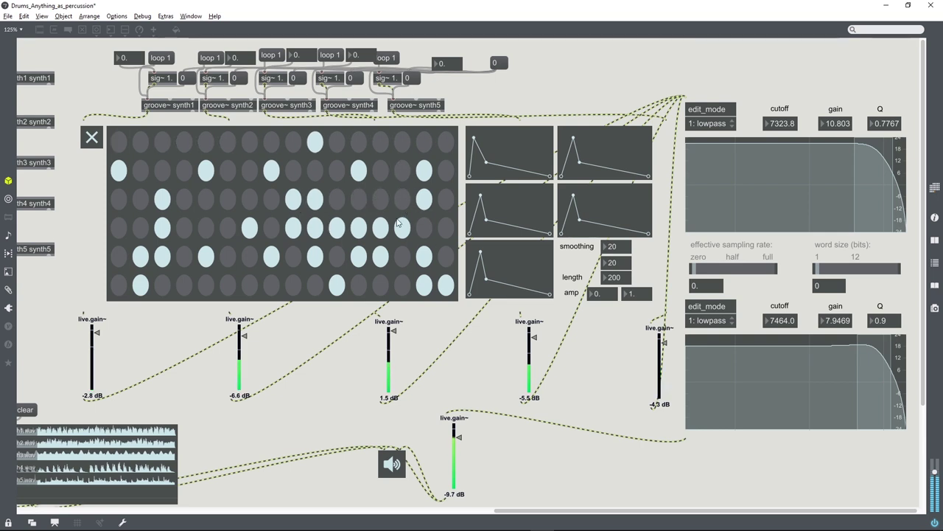
left_click_drag(315, 199, 381, 256)
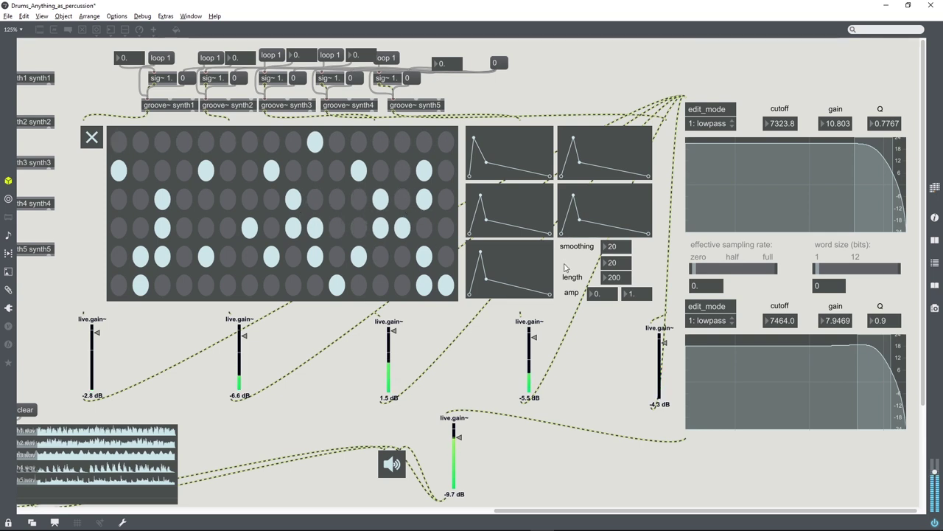
- Set the synth section's upper lowpass filter to cutoff 3180.1 and gain 8.3542
left_click_drag(864, 172, 838, 159)
- In the drum section, lengthen the second envelope's decay, raise the tom2 gain to 5.1 dB, and set the upper lowpass to cutoff 7900.7 and gain 7.8903
left_click_drag(672, 510, 244, 498)
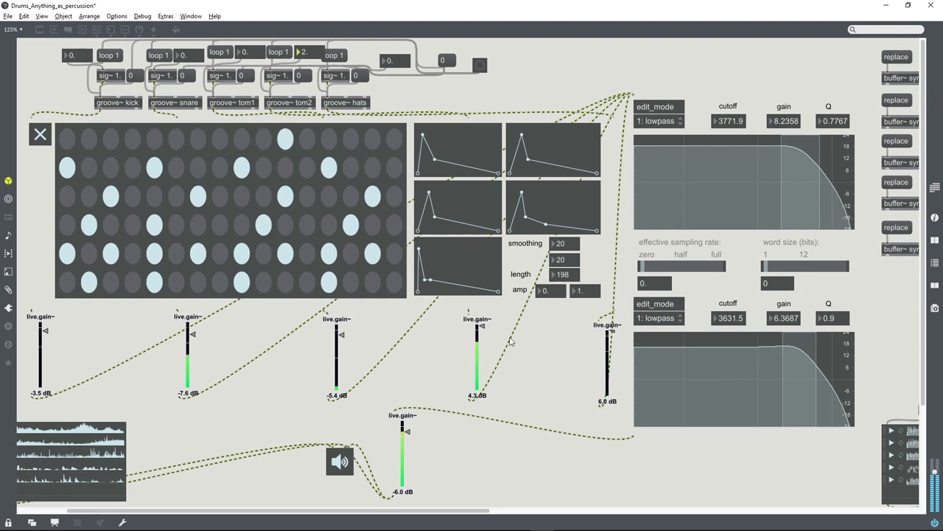
left_click_drag(522, 134, 537, 153)
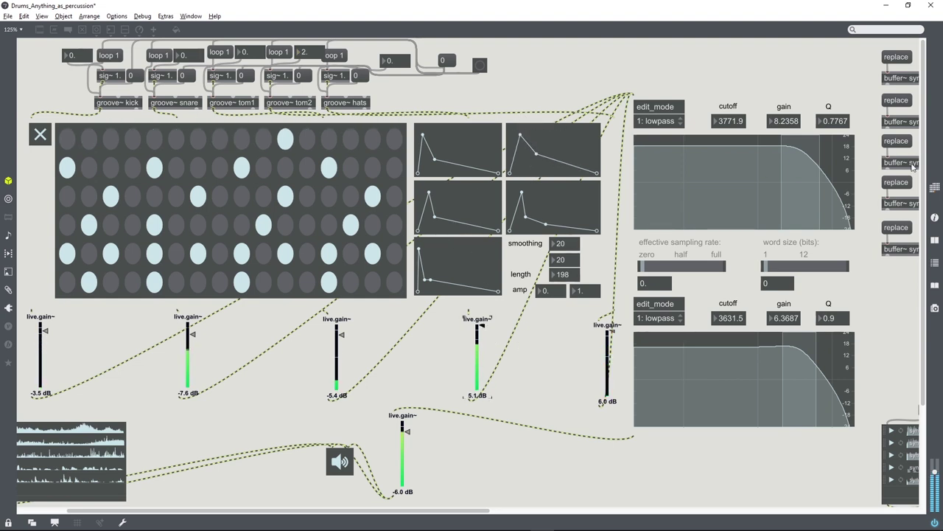
left_click_drag(806, 158, 784, 204)
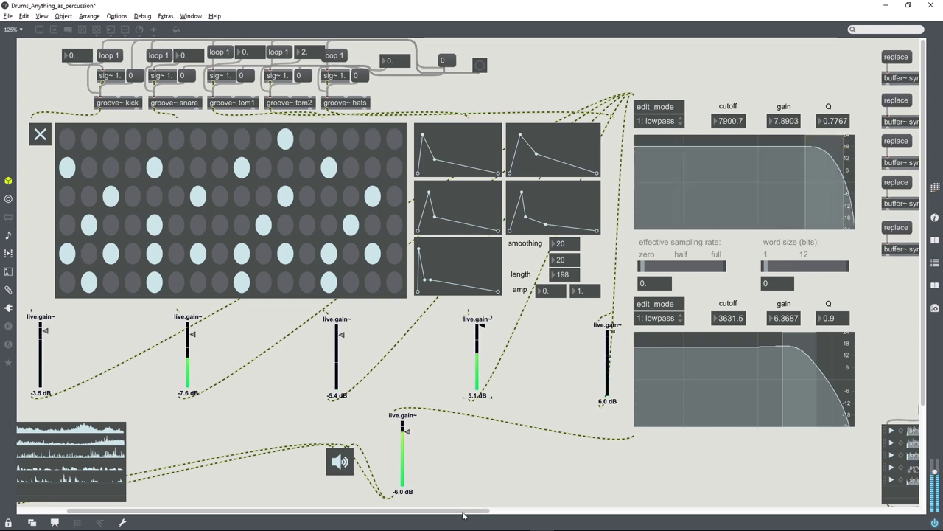
- Set the synth section's upper lowpass filter to cutoff 7752.4 and gain 15.004, and the lower one to cutoff 10499 and gain 11.116
left_click_drag(464, 512, 377, 520)
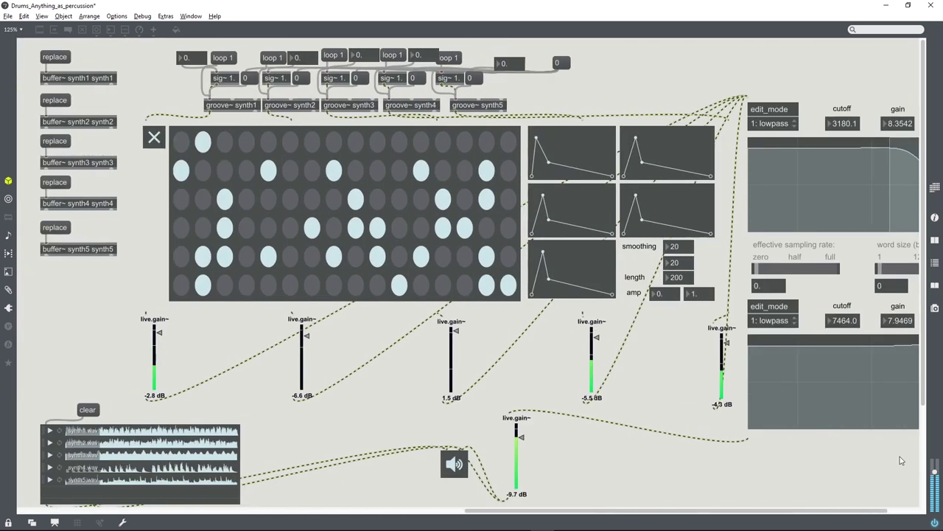
scroll(901, 461, "right", 3)
left_click_drag(847, 162, 868, 152)
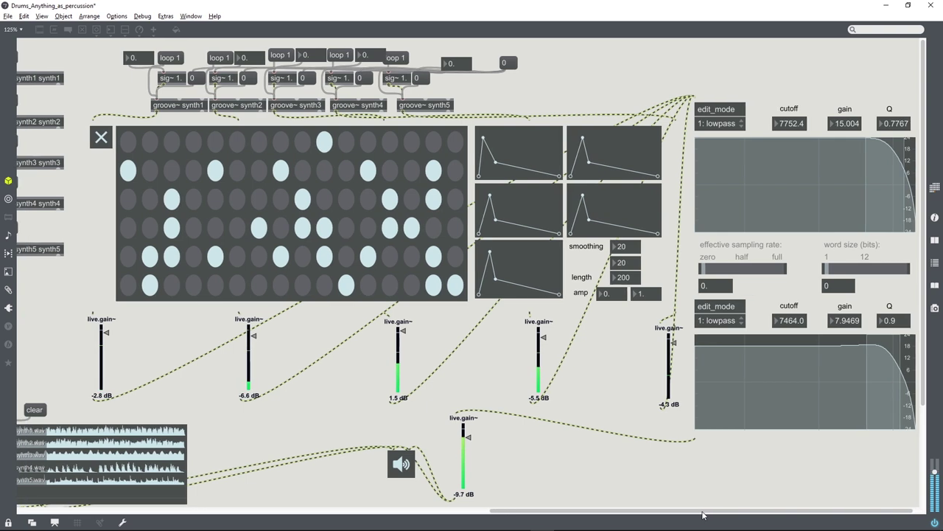
left_click_drag(887, 351, 882, 347)
- Move the fifth synth envelope's peak earlier, set the synth envelope length to 104, and raise the synth output gain to -2.7 dB
left_click_drag(733, 513, 730, 514)
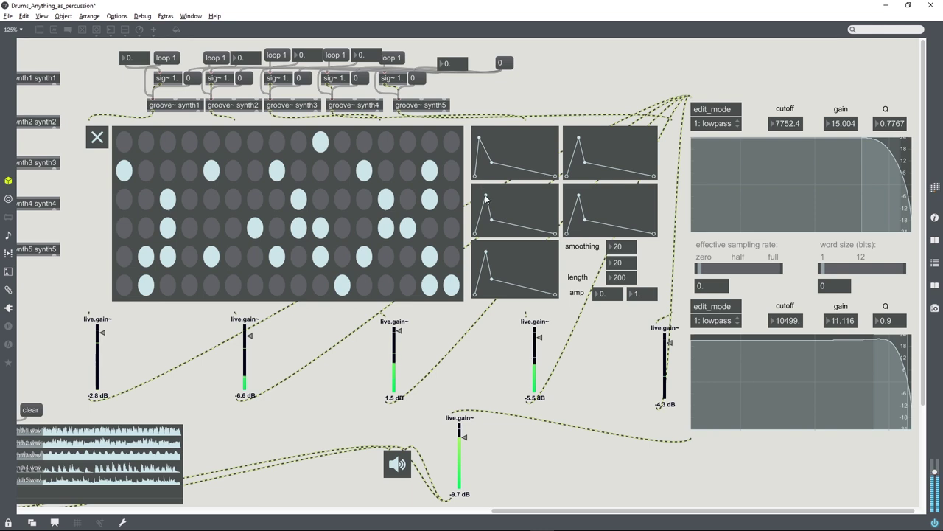
left_click(484, 251)
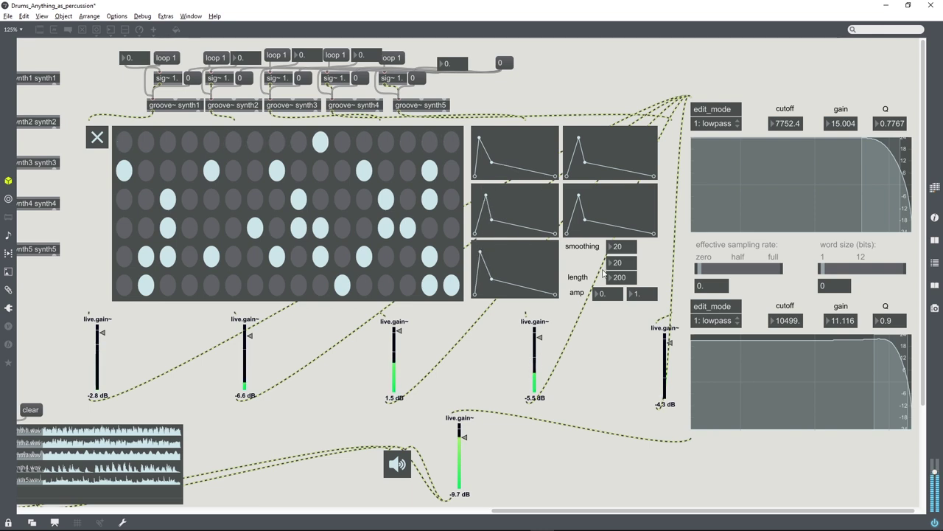
left_click_drag(619, 277, 619, 101)
left_click_drag(619, 260, 619, 261)
left_click_drag(619, 277, 620, 295)
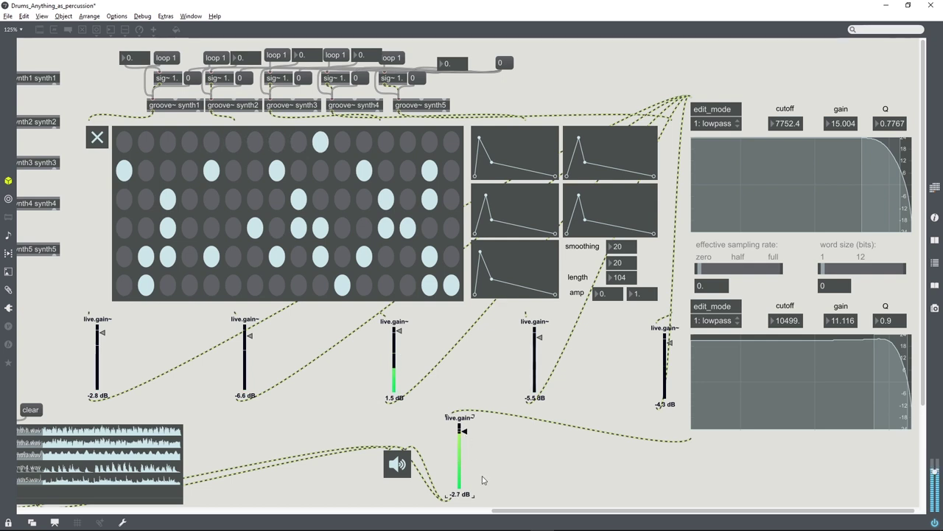
- In the drum section, set the length to 73, the upper lowpass to cutoff 4646.6 and gain 11.196, and the lower to cutoff 8686.2 and gain 9.7059
left_click_drag(494, 510, 42, 465)
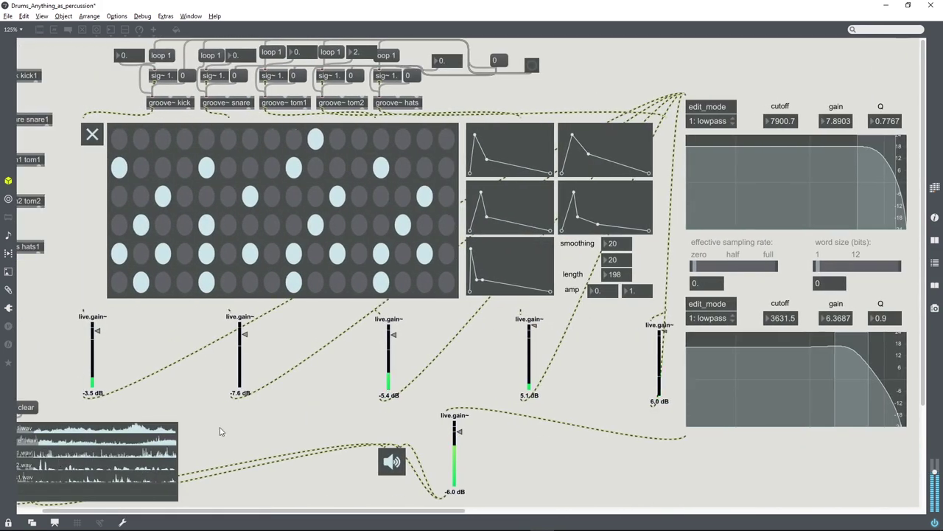
left_click_drag(611, 275, 611, 341)
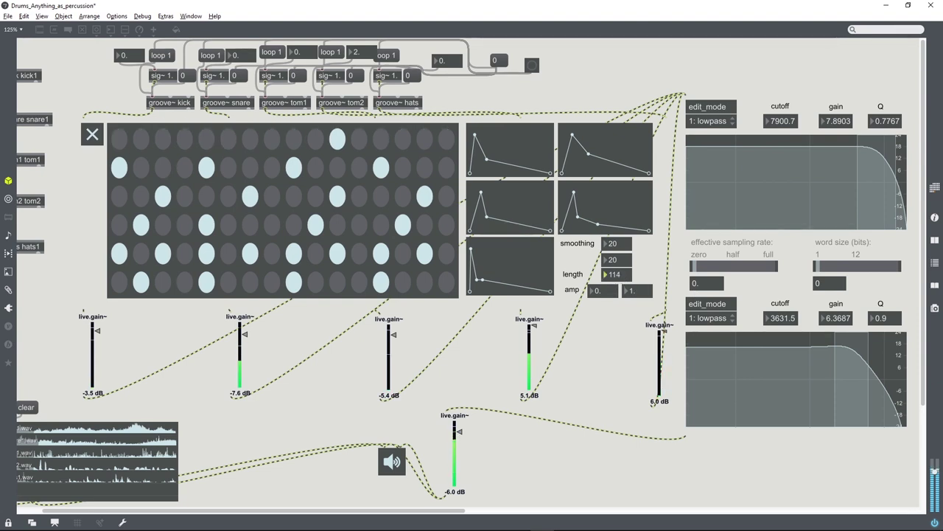
left_click_drag(868, 150, 855, 154)
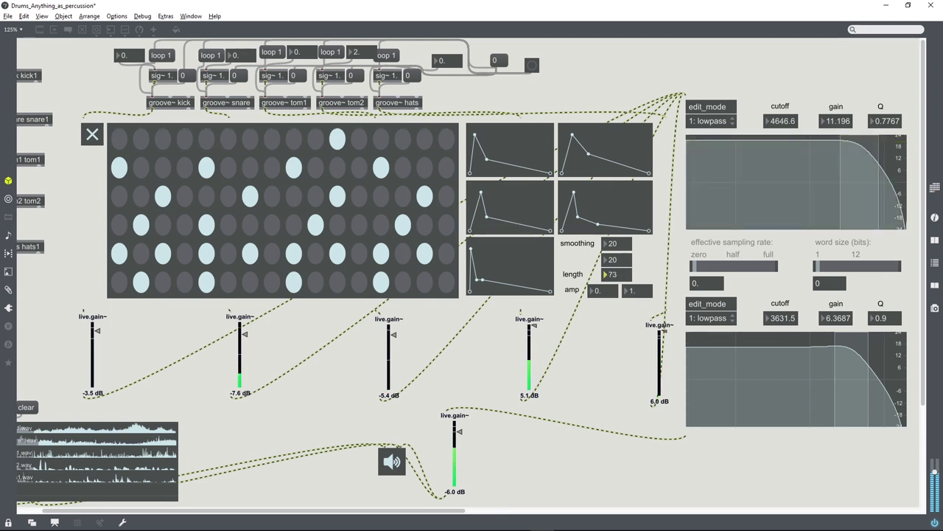
left_click_drag(821, 357, 876, 352)
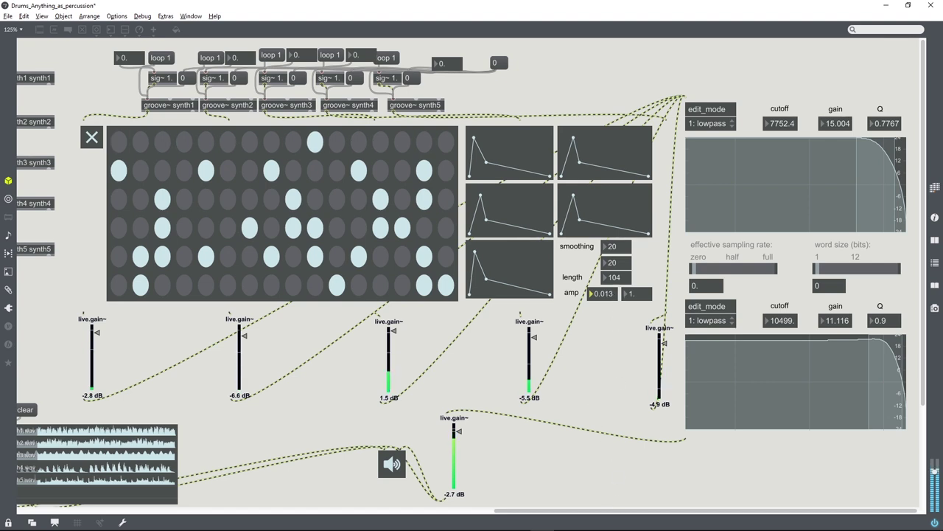
- Set the drum section's first amp value to 0.013 and its upper lowpass filter to cutoff 9370.4 and gain 10.424
left_click_drag(607, 510, 190, 466)
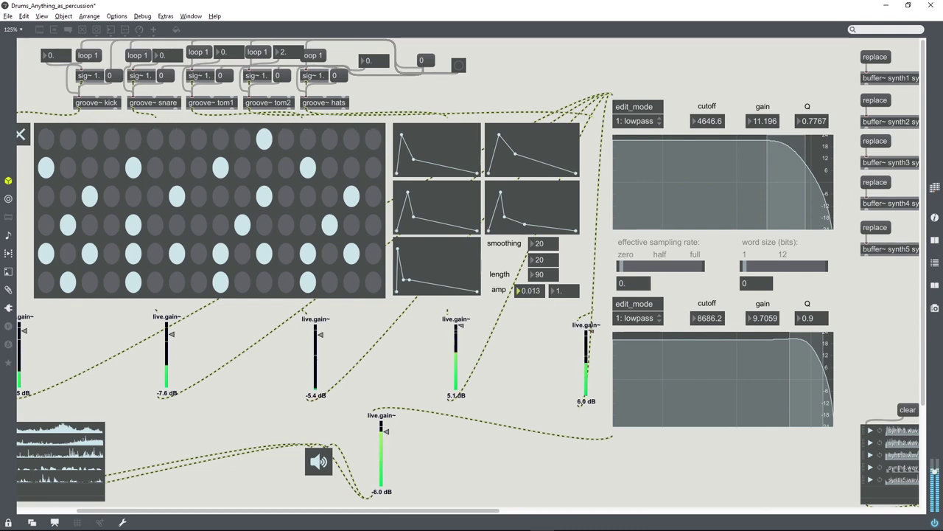
left_click_drag(769, 152, 806, 154)
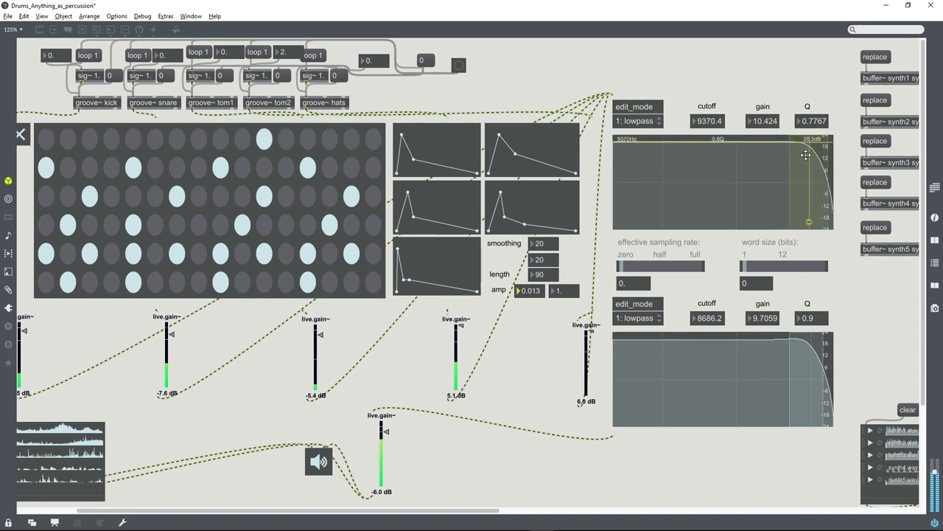
- Set the synth section's lower lowpass filter to cutoff 2392.7 and gain 9.7755, and the upper one to cutoff 2392.7 and gain 17.937
left_click_drag(424, 512, 838, 519)
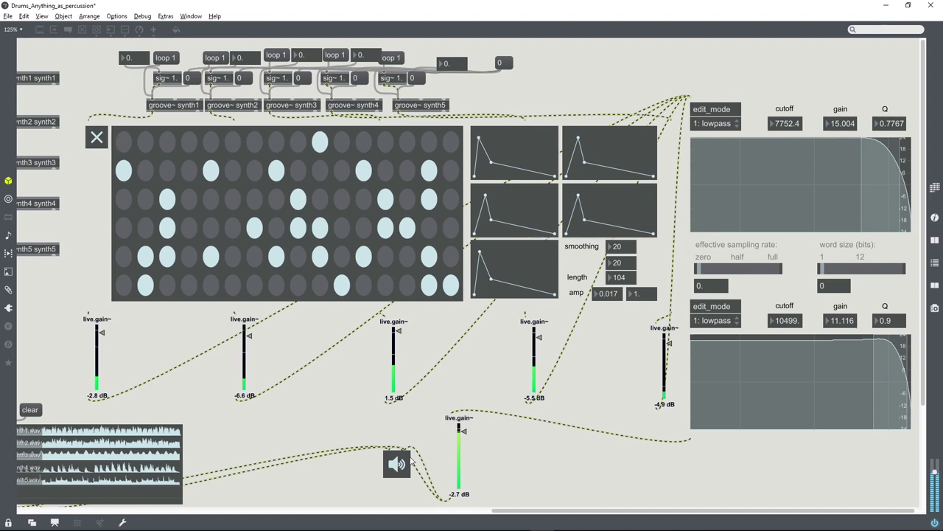
left_click_drag(859, 387, 851, 345)
left_click_drag(844, 346, 843, 351)
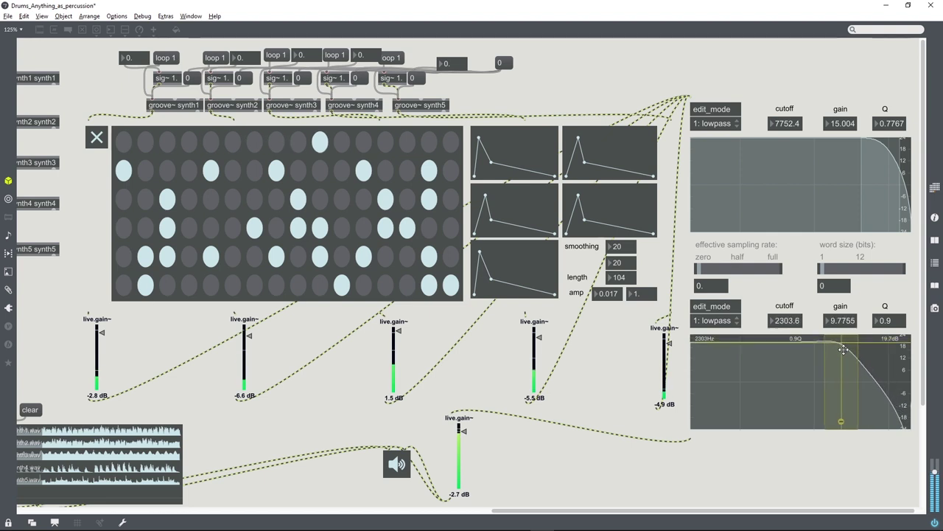
left_click_drag(882, 171, 843, 163)
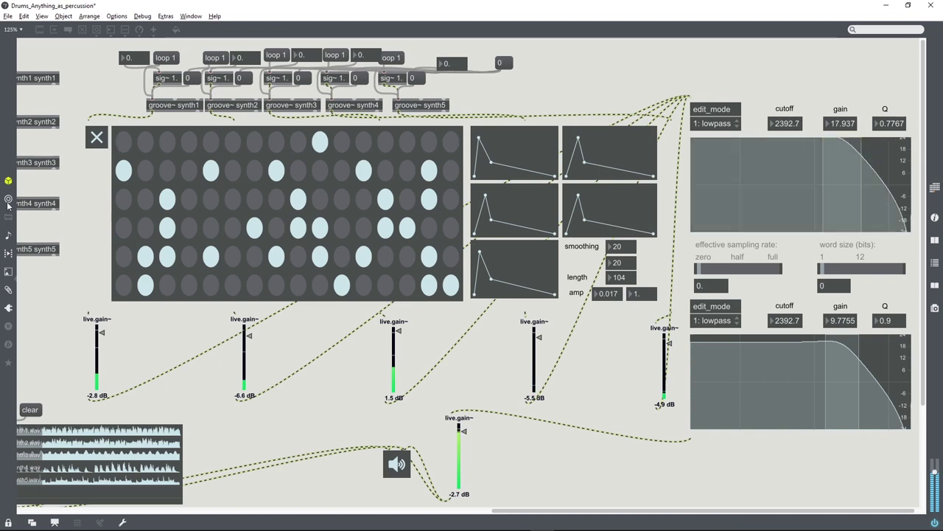
- Add hits at steps 3 and 10 of the first synth row and steps 5, 7 and 11 of the second
left_click(169, 167)
left_click(322, 169)
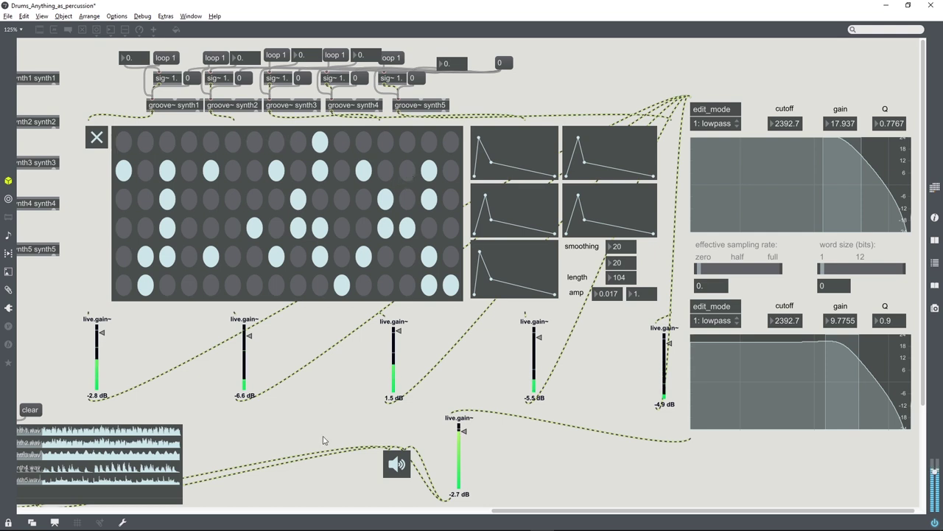
left_click(212, 201)
left_click(255, 202)
left_click(343, 203)
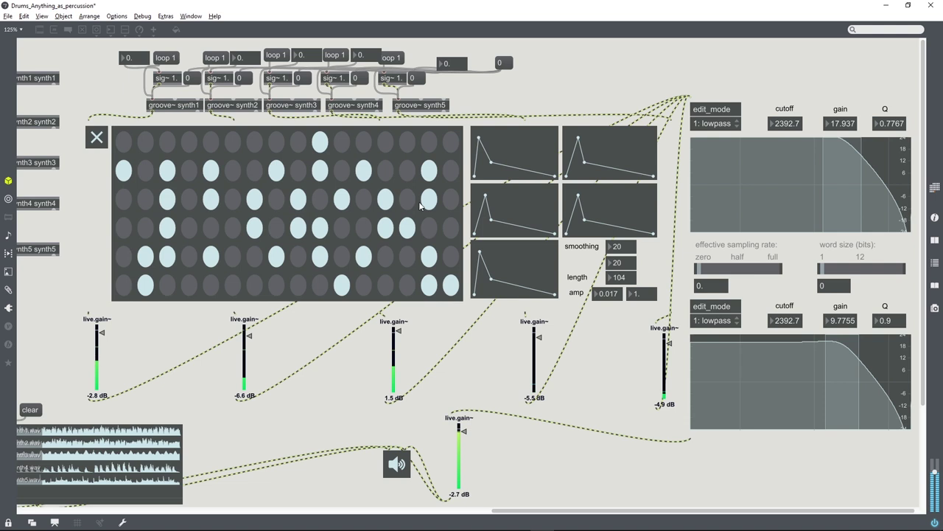
- Add hits at steps 1, 4, 6 and 8 of the fifth synth row and steps 1, 5, 12 and 16 of the third
left_click(190, 286)
left_click(226, 291)
left_click(275, 285)
left_click(123, 229)
left_click(211, 228)
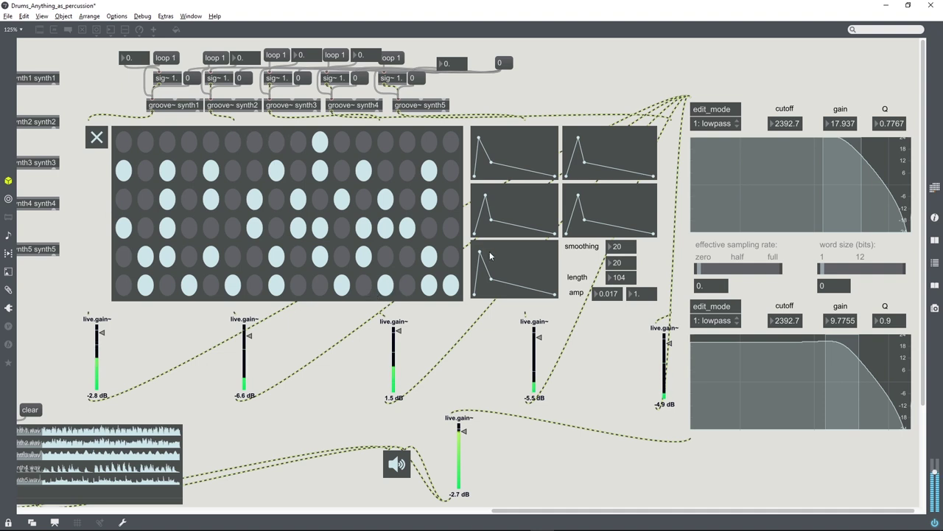
left_click(450, 229)
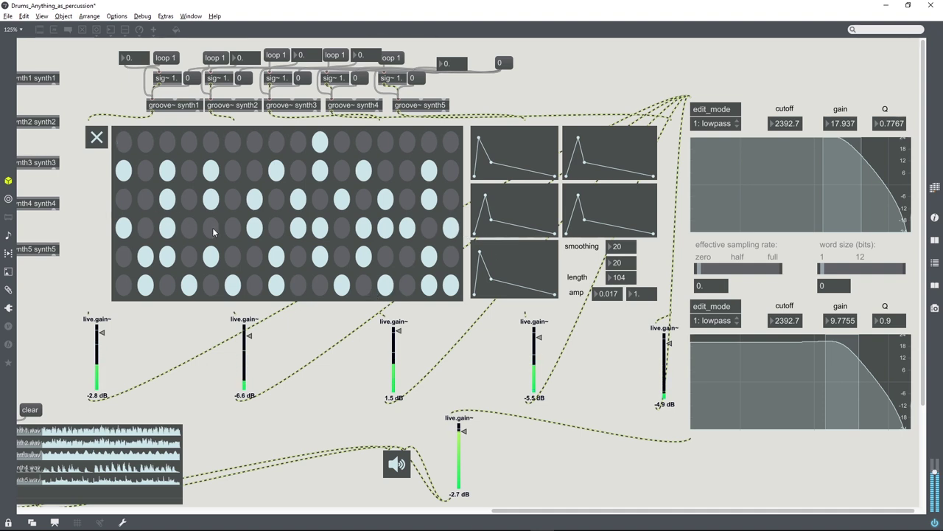
- In the drum pattern, add snare hits at steps 5, 10 and 14, tom1 at 1, 8 and 12, tom2 at 4, and hats at 15
left_click_drag(523, 511, 76, 485)
left_click(203, 197)
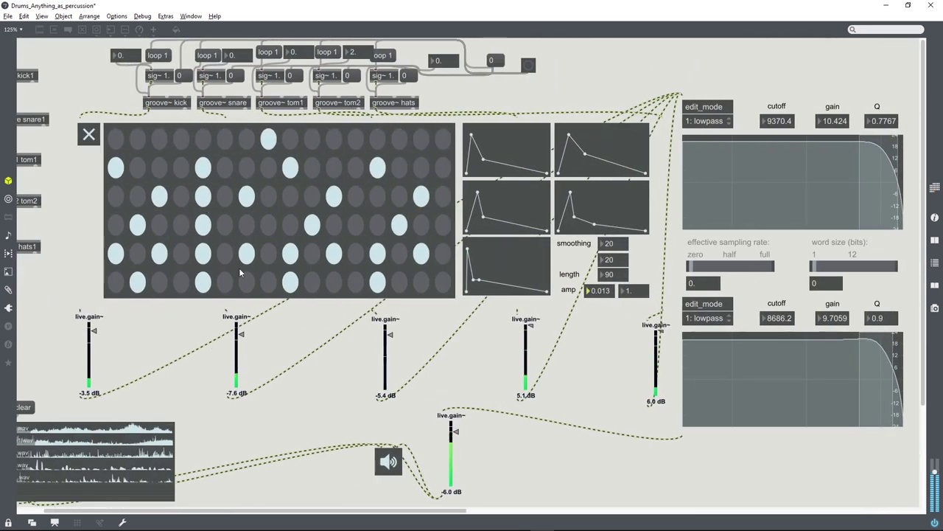
left_click(181, 253)
left_click(268, 224)
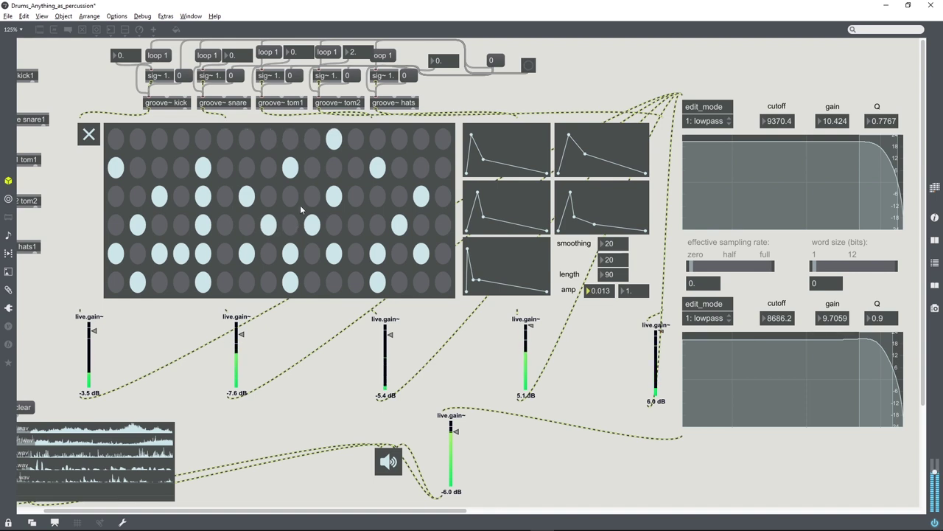
left_click(312, 196)
left_click(355, 224)
left_click(398, 195)
left_click(424, 286)
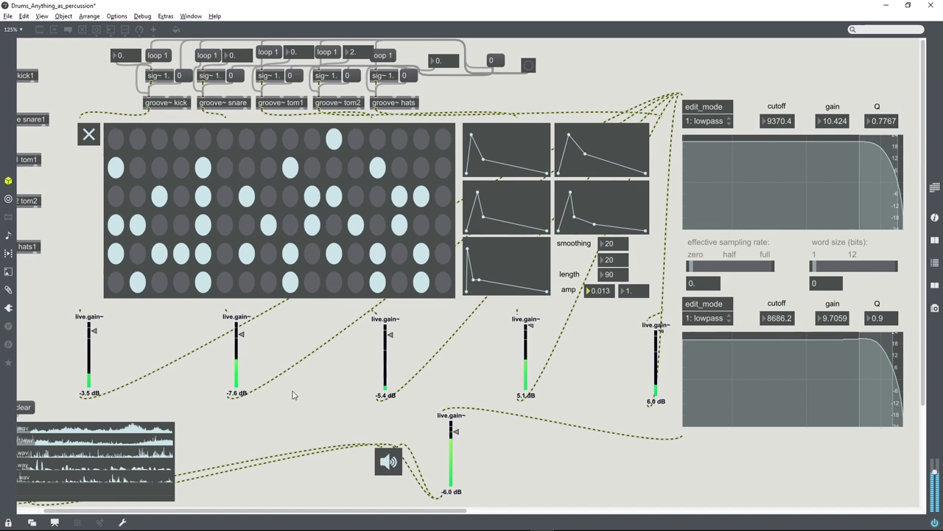
- Fade the drum section's output gain to -inf dB, and do the same for the fourth, fifth, third and second synth channels
left_click_drag(376, 513, 862, 501)
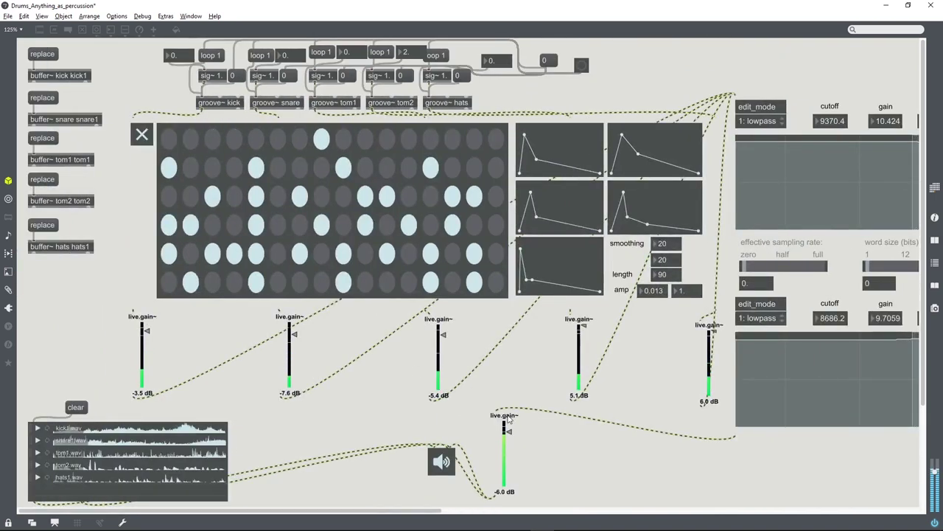
left_click_drag(508, 431, 507, 472)
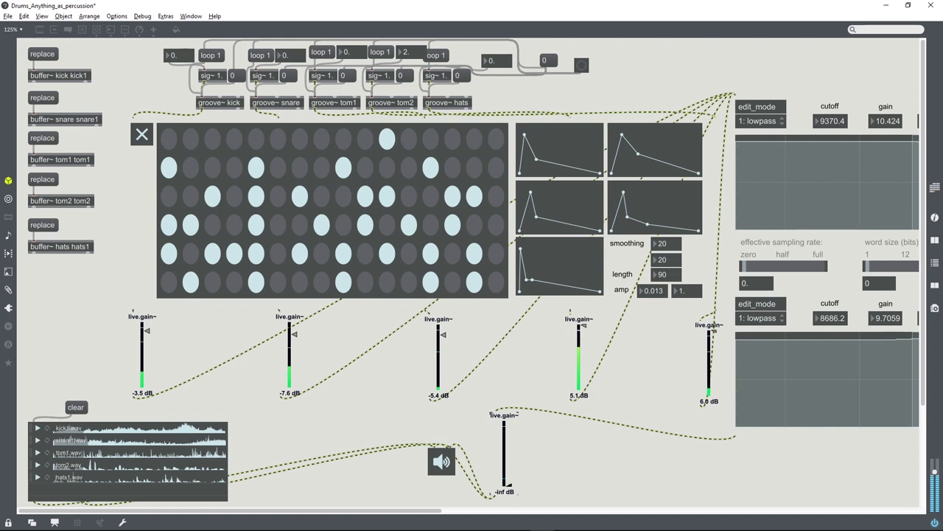
left_click_drag(434, 510, 730, 527)
scroll(732, 526, "right", 10)
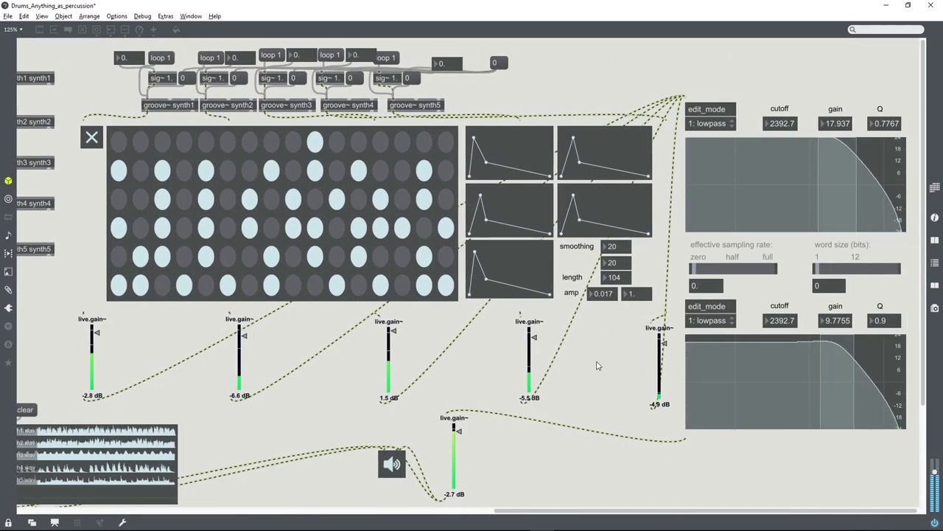
left_click_drag(535, 337, 534, 391)
left_click_drag(663, 343, 663, 398)
left_click_drag(391, 337, 391, 398)
left_click_drag(243, 339, 243, 382)
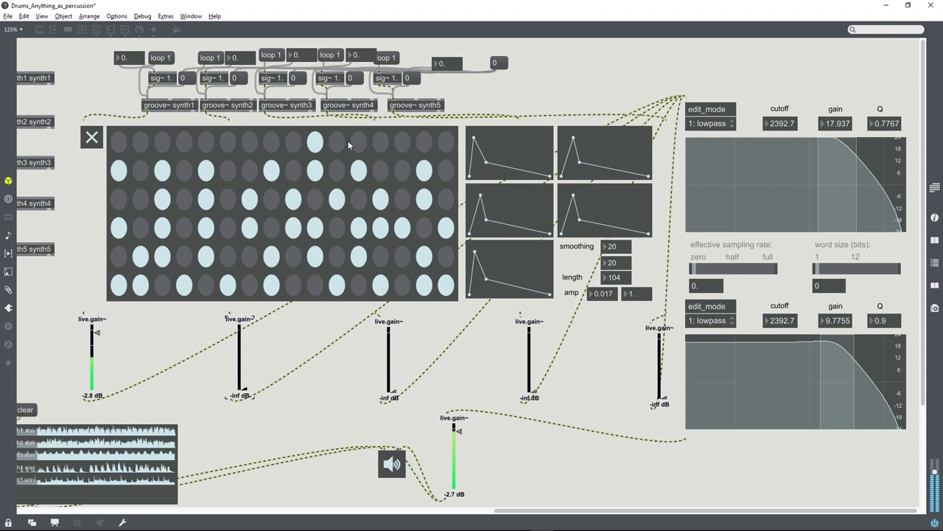
- Clear all hits from the first synth row of the pattern
left_click(426, 172)
left_click(360, 176)
left_click(315, 174)
mouse_move(305, 176)
left_mouse_down()
mouse_move(162, 174)
mouse_move(116, 187)
left_mouse_up()
left_click(115, 180)
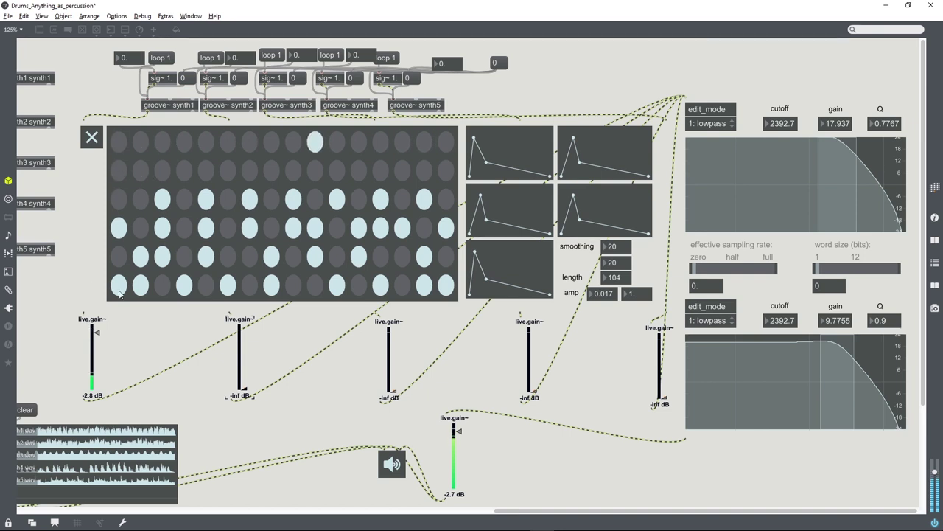
- Fade the first synth channel's gain to -inf dB and switch the patch's audio off
left_click_drag(96, 332, 97, 388)
left_click(395, 465)
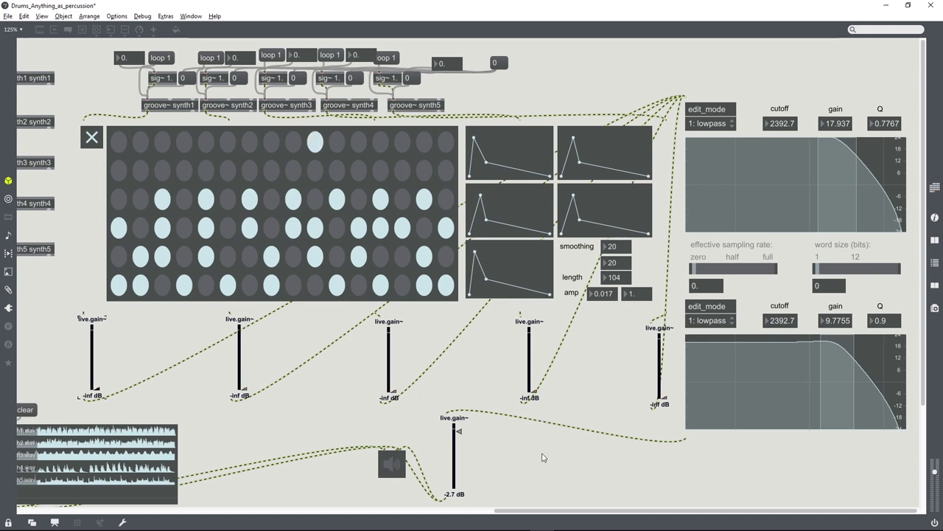
left_click_drag(564, 510, 135, 508)
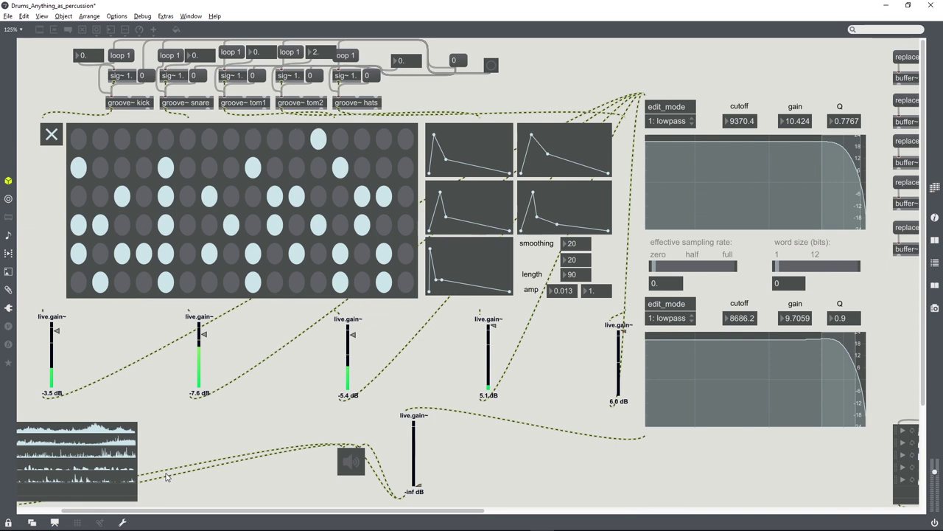
left_click_drag(387, 509, 670, 499)
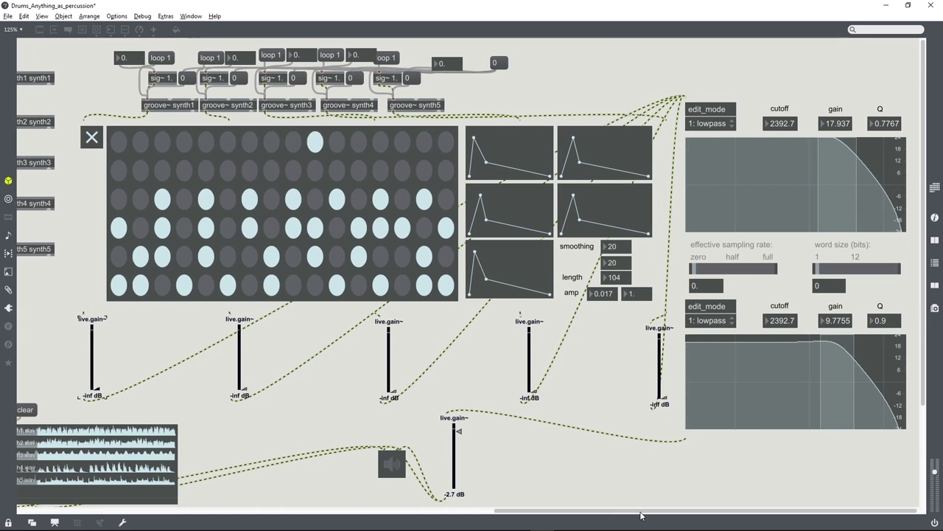
left_click_drag(641, 512, 148, 507)
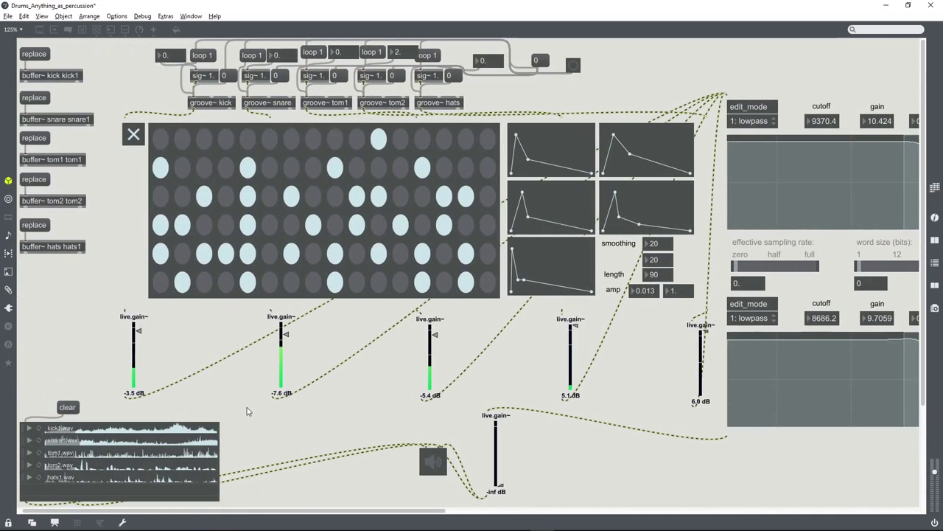